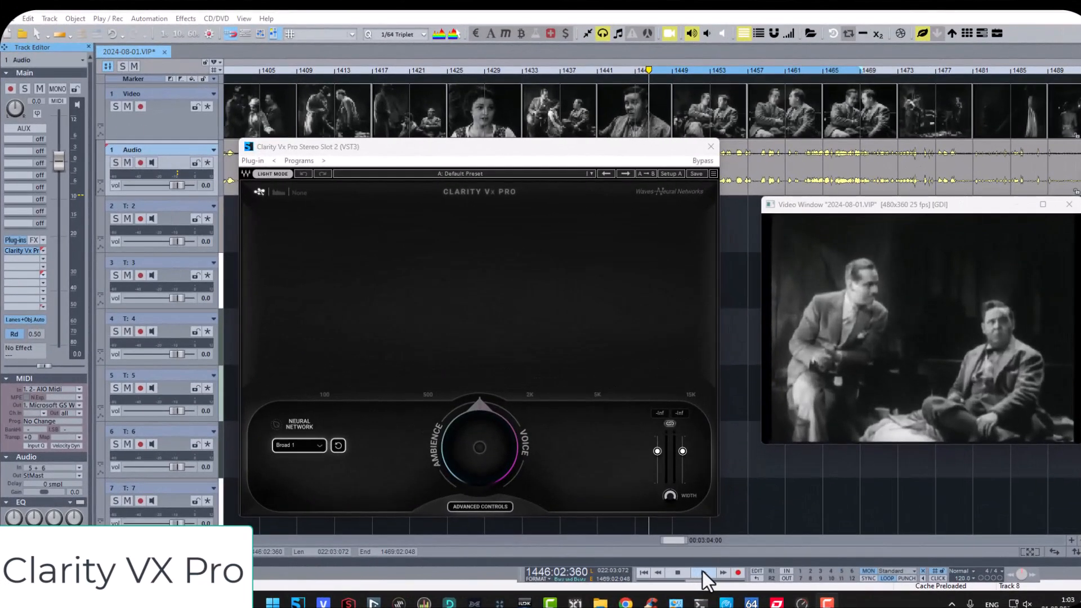
# Step: During playback, configure the neural network as Broad 1 HF with Double analysis, High sensitivity and the Auto option on
pyautogui.click(702, 572)
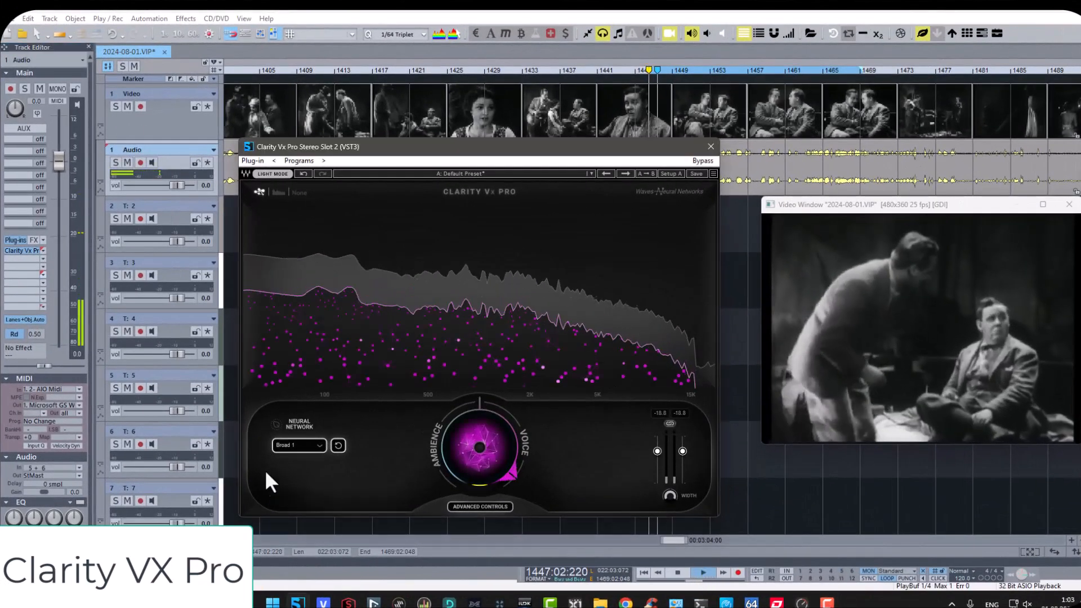
pyautogui.scroll(-1, 306, 445)
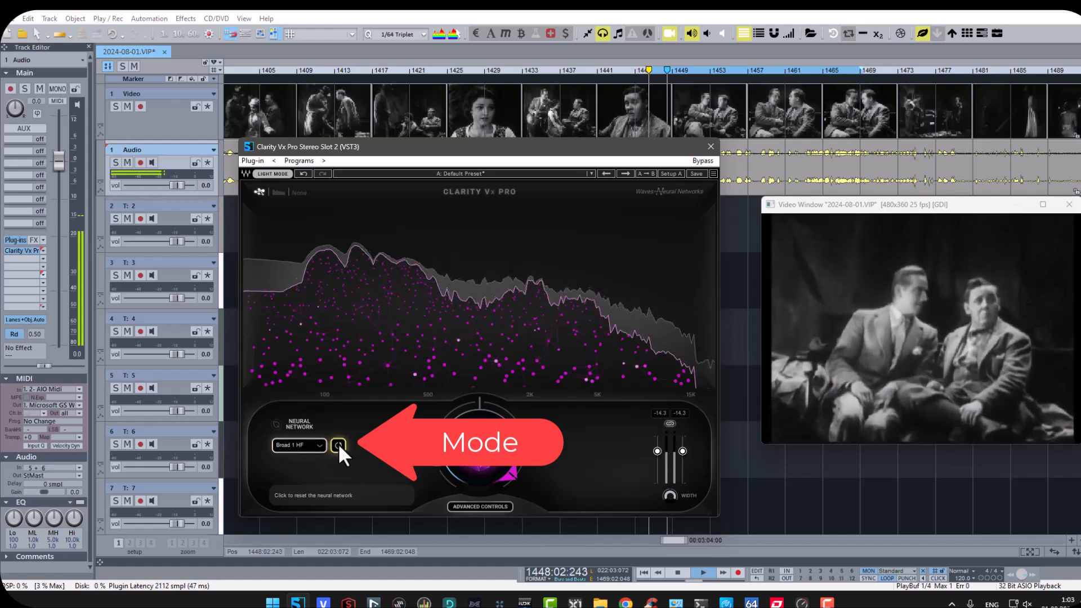
pyautogui.click(467, 506)
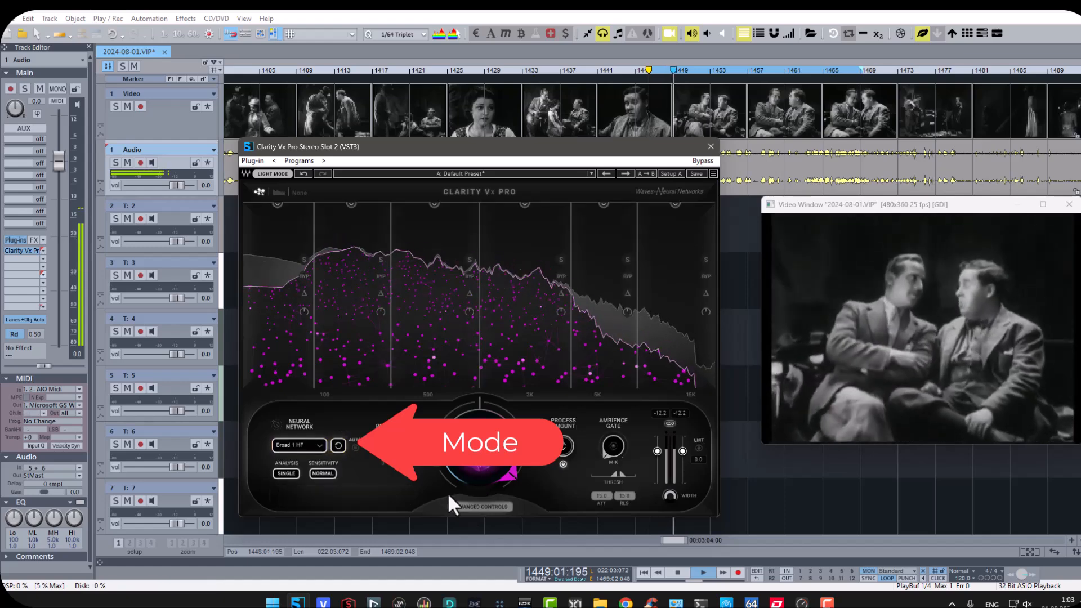
pyautogui.click(286, 473)
pyautogui.click(322, 473)
pyautogui.click(355, 448)
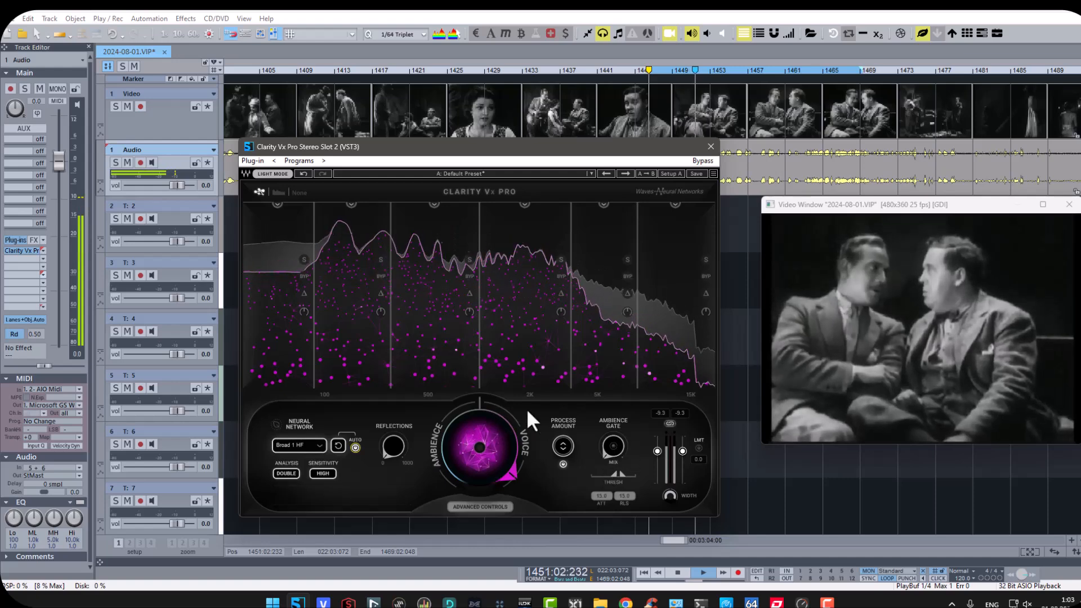
# Step: Adjust the ambience gate's mix and close threshold slightly, and lower the process amount on all bands to about 37.9%
pyautogui.moveTo(607, 447); pyautogui.dragTo(608, 434)
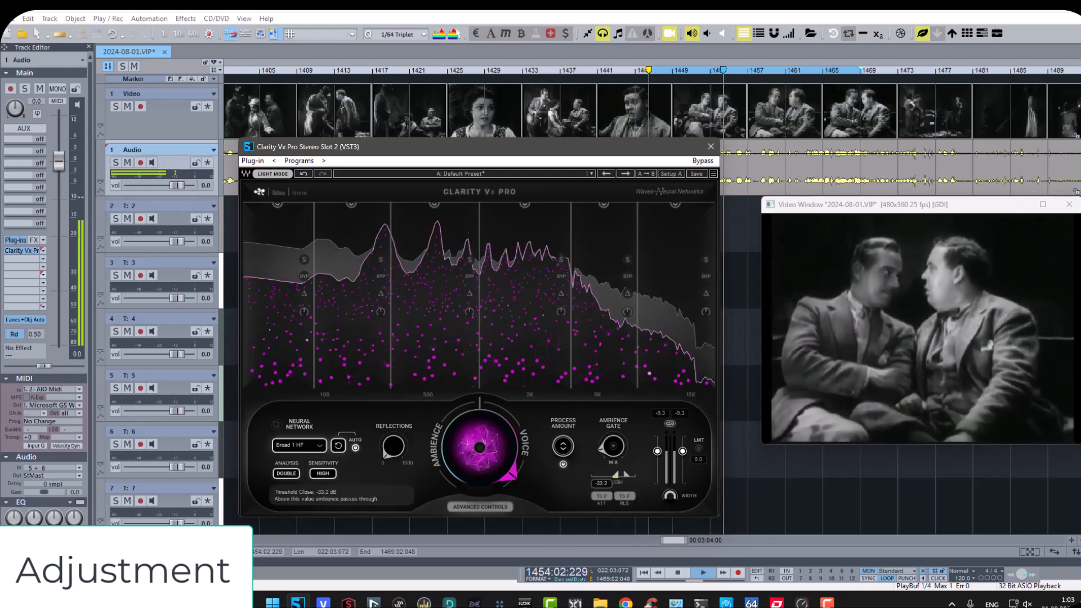
pyautogui.moveTo(616, 475); pyautogui.dragTo(613, 476)
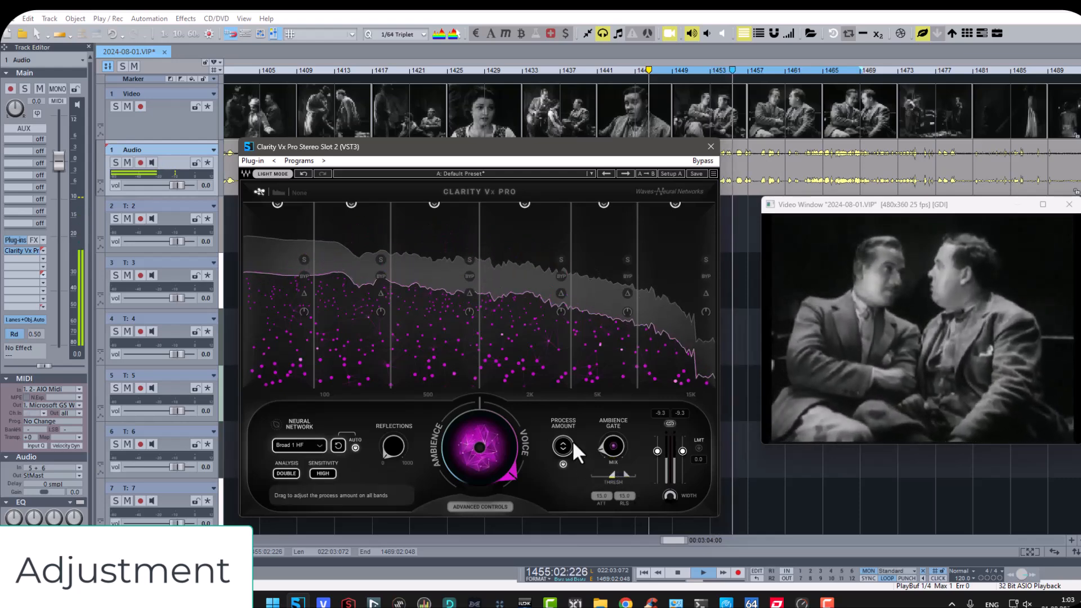
pyautogui.moveTo(562, 440); pyautogui.dragTo(562, 468)
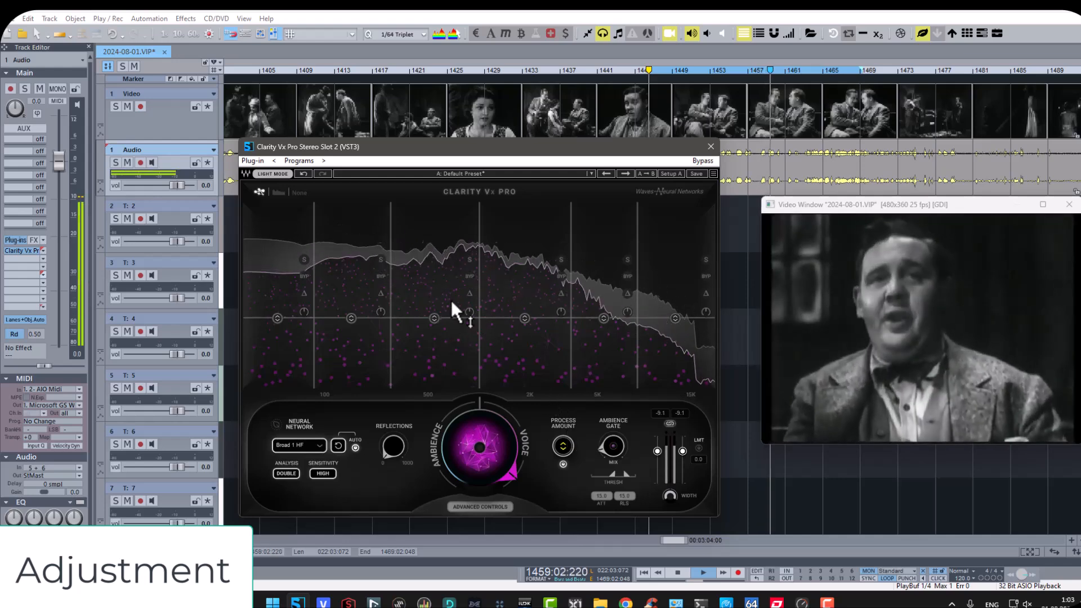
# Step: Solo bands 1 and 2 in turn, raising band 1's process amount to the maximum and band 2's moderately while auditioning its delta
pyautogui.click(301, 259)
pyautogui.moveTo(276, 317); pyautogui.dragTo(277, 204)
pyautogui.click(380, 260)
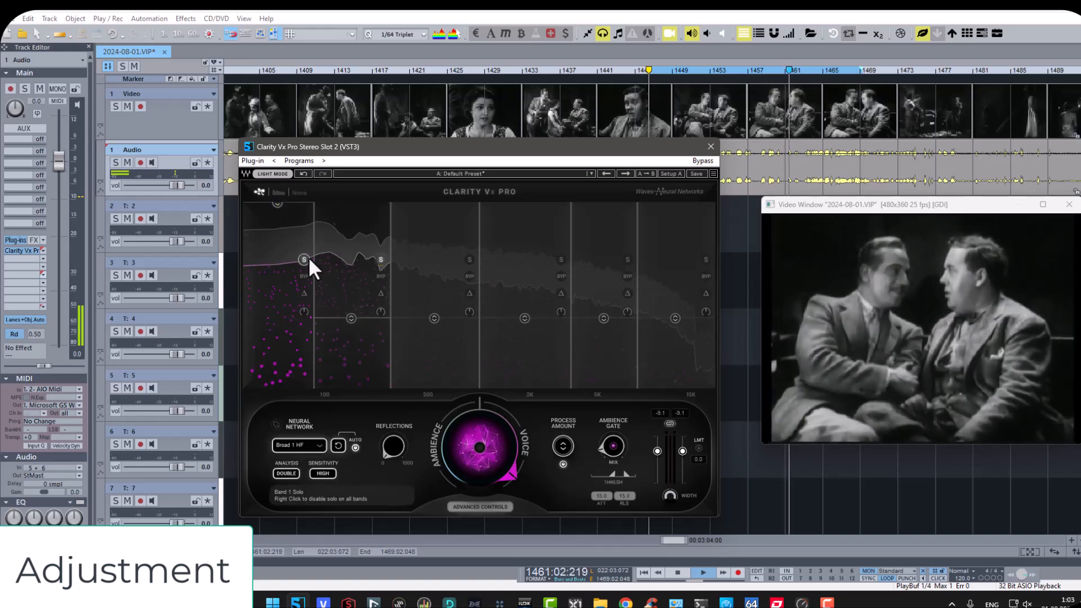
pyautogui.click(306, 256)
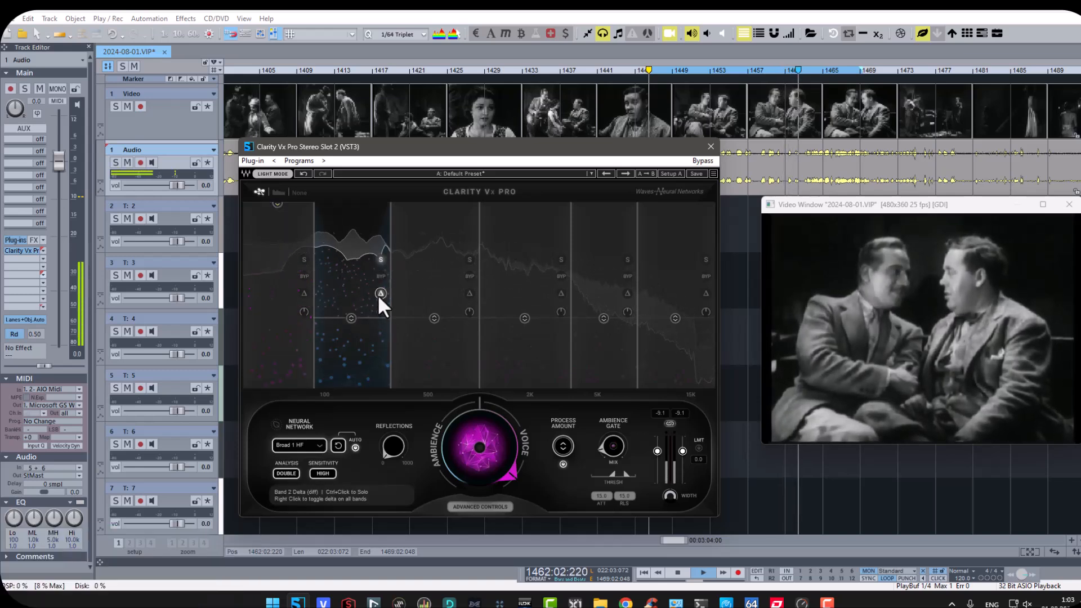
pyautogui.moveTo(351, 318)
pyautogui.mouseDown()
pyautogui.moveTo(350, 283)
pyautogui.moveTo(351, 297)
pyautogui.mouseUp()
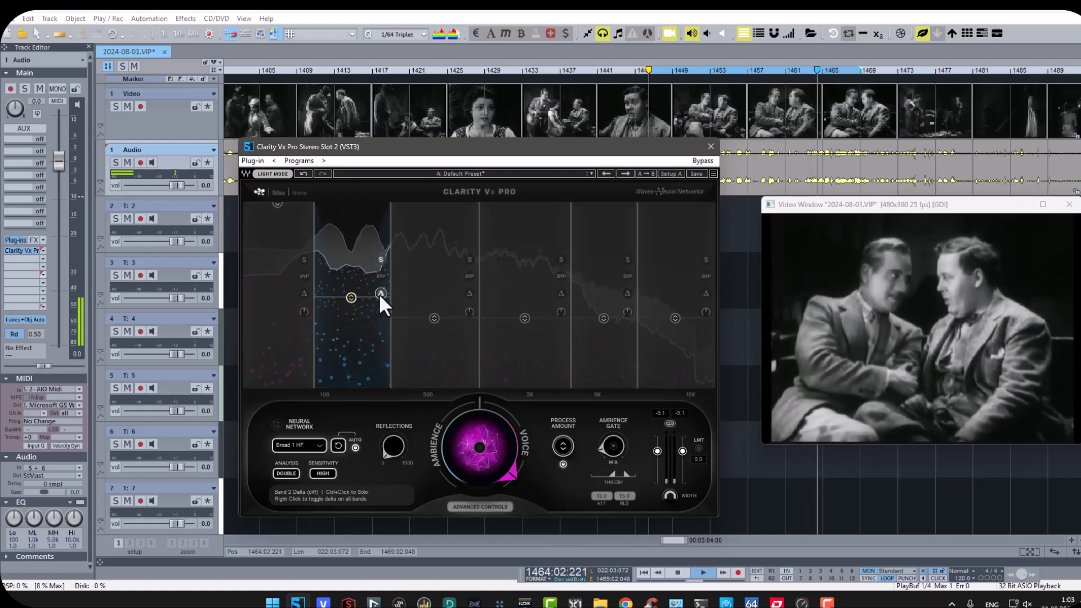
pyautogui.click(383, 293)
# Step: Solo band 3 in place of band 2 with delta monitoring and raise its process amount slightly
pyautogui.click(470, 259)
pyautogui.click(381, 260)
pyautogui.click(467, 292)
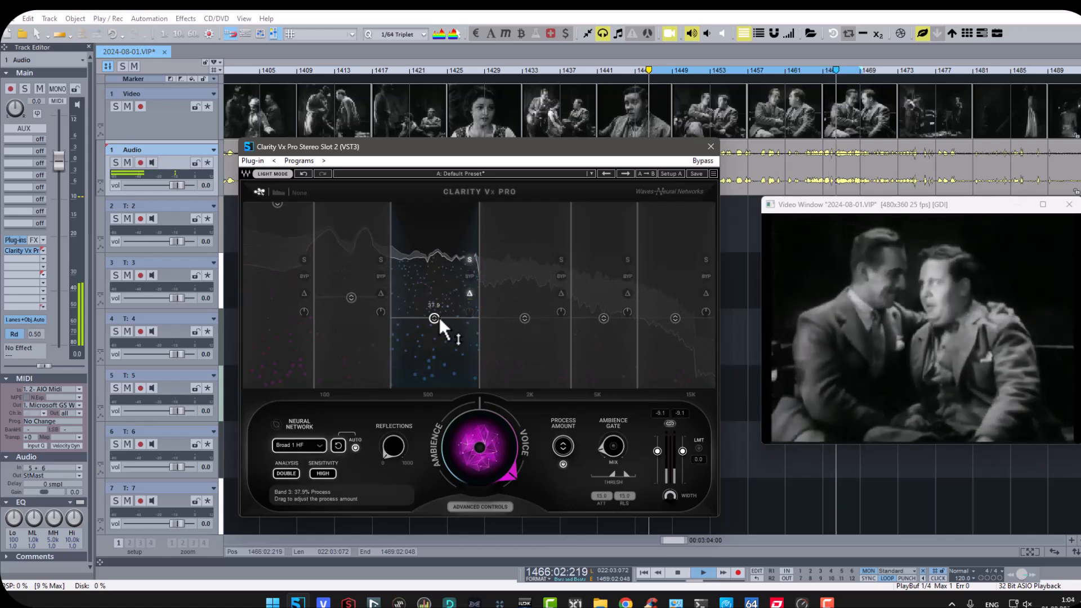
pyautogui.moveTo(437, 318); pyautogui.dragTo(437, 309)
# Step: Move the solo and delta monitoring from band 3 to band 4 and raise band 4's process amount
pyautogui.click(561, 258)
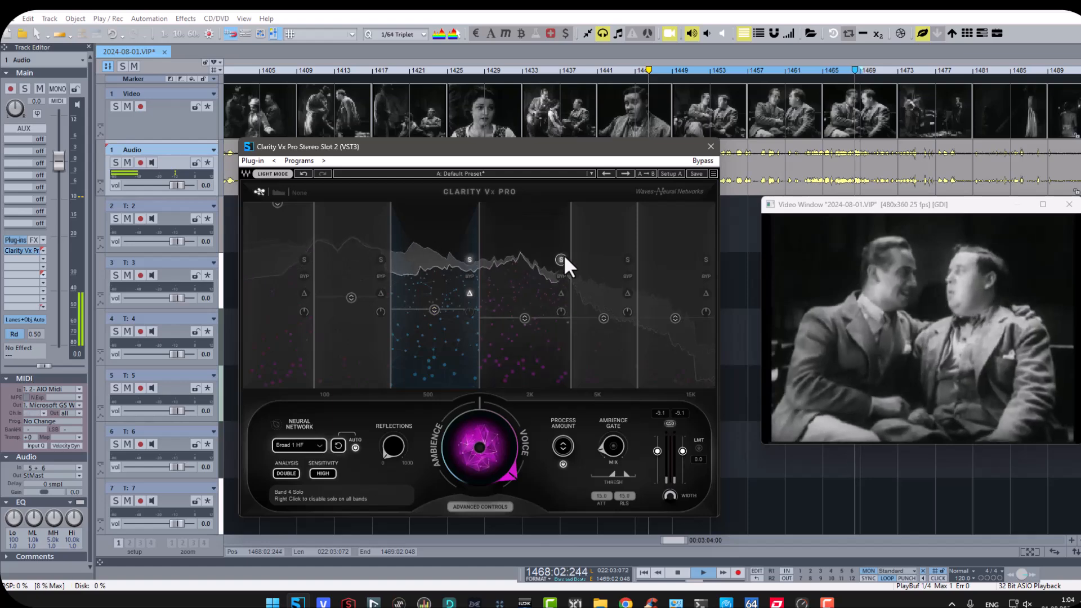
pyautogui.click(470, 294)
pyautogui.click(470, 260)
pyautogui.click(562, 293)
pyautogui.moveTo(523, 319); pyautogui.dragTo(524, 291)
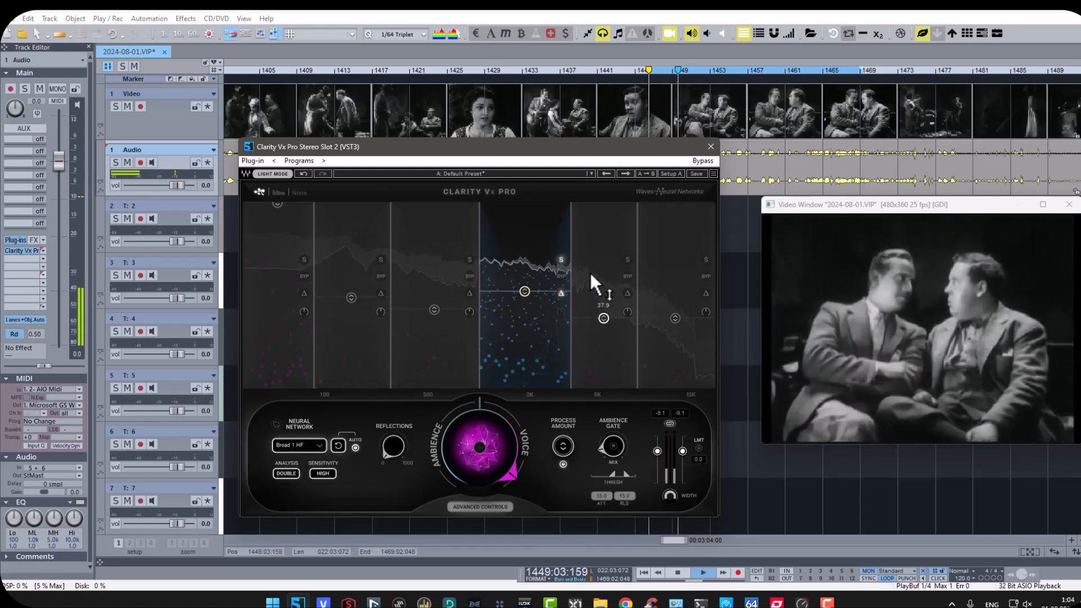
# Step: Solo bands 5 and 6 in turn and raise the process amount of each
pyautogui.click(626, 259)
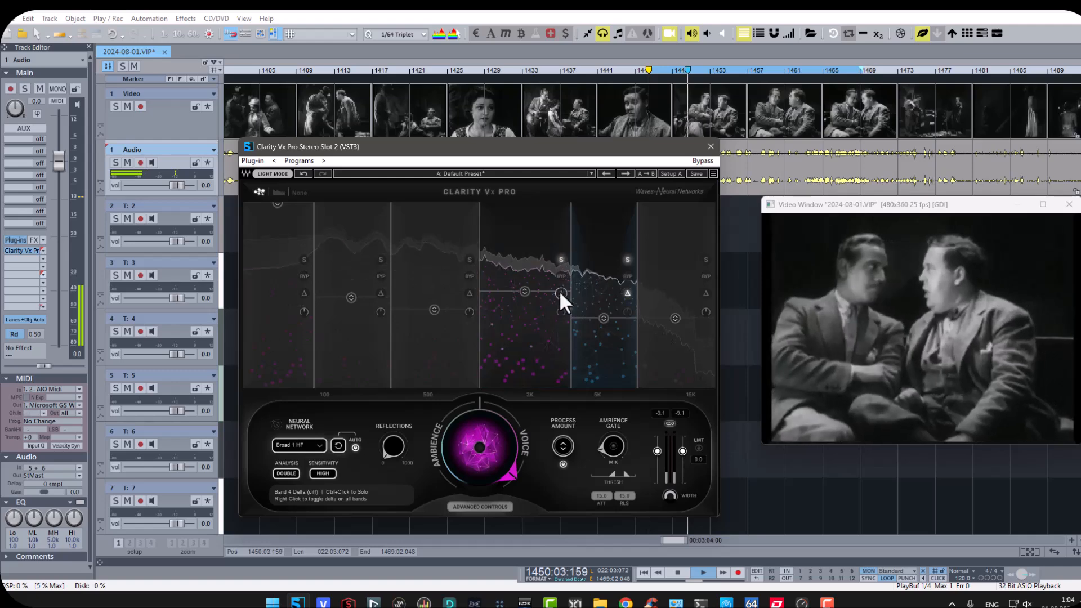
pyautogui.moveTo(603, 318); pyautogui.dragTo(604, 287)
pyautogui.moveTo(525, 291); pyautogui.dragTo(525, 293)
pyautogui.click(705, 259)
pyautogui.moveTo(675, 318); pyautogui.dragTo(675, 298)
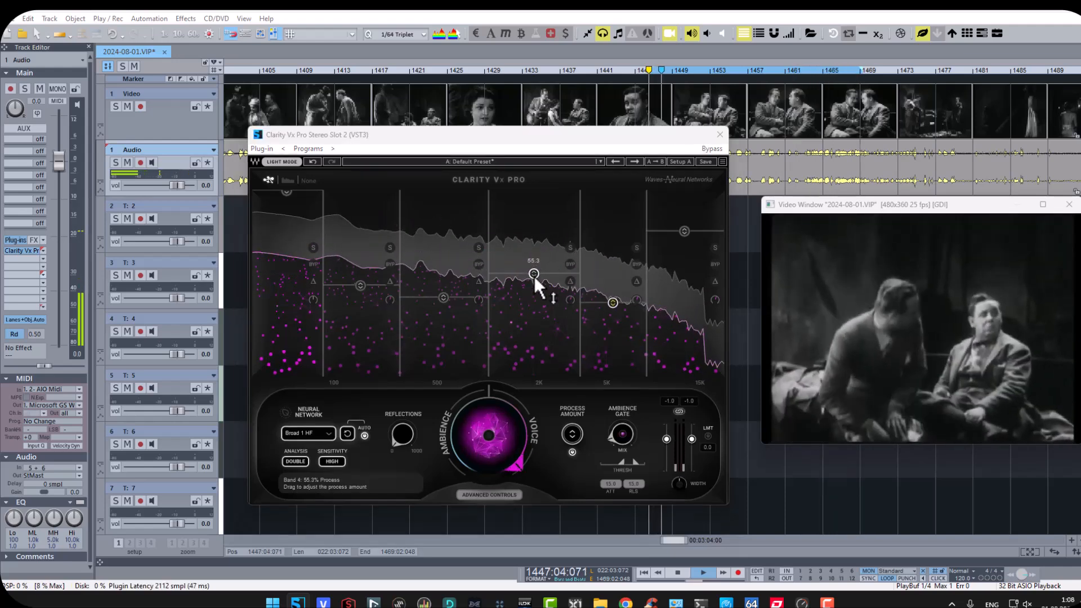
# Step: Lower band 4's process amount to about 34.7% and fine-tune band 3's slightly downward
pyautogui.moveTo(534, 276); pyautogui.dragTo(533, 312)
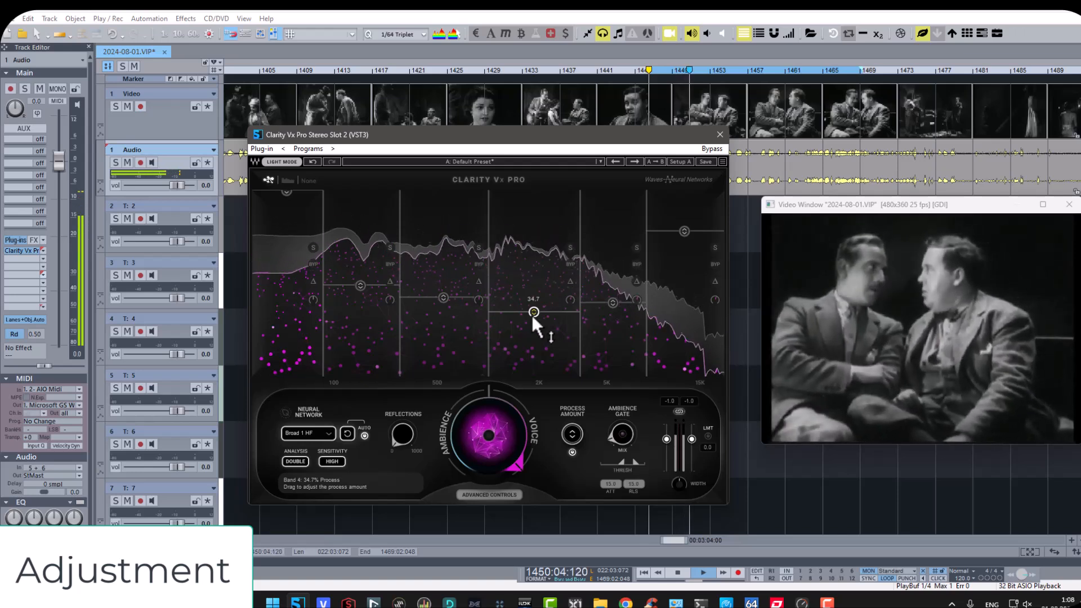
pyautogui.moveTo(443, 297)
pyautogui.mouseDown()
pyautogui.moveTo(443, 324)
pyautogui.moveTo(443, 299)
pyautogui.mouseUp()
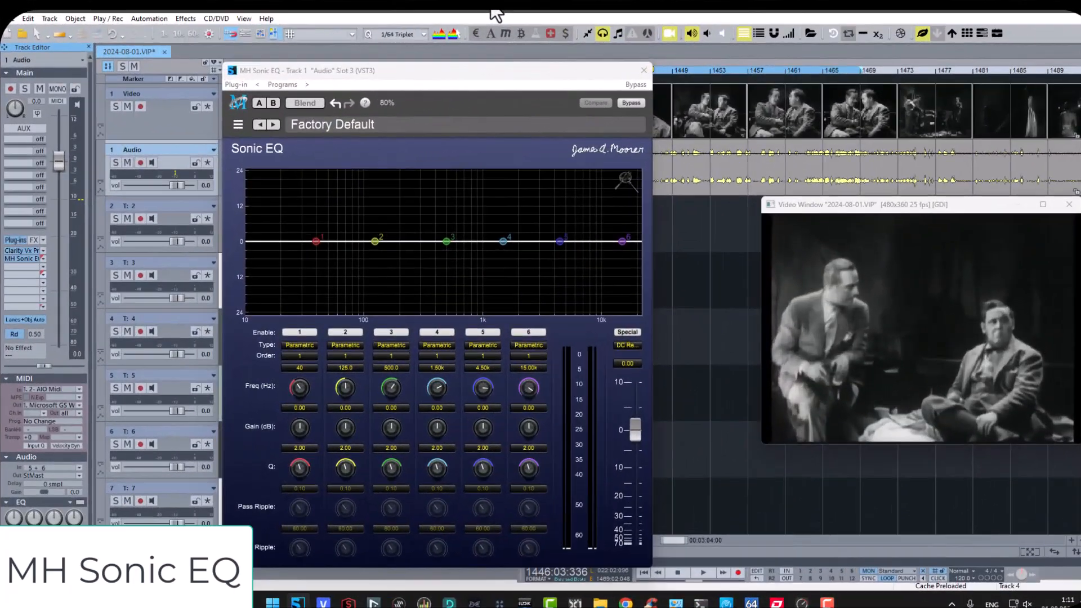
# Step: Set band 1 of the Sonic EQ to a Hipass filter at about 57 Hz
pyautogui.click(289, 342)
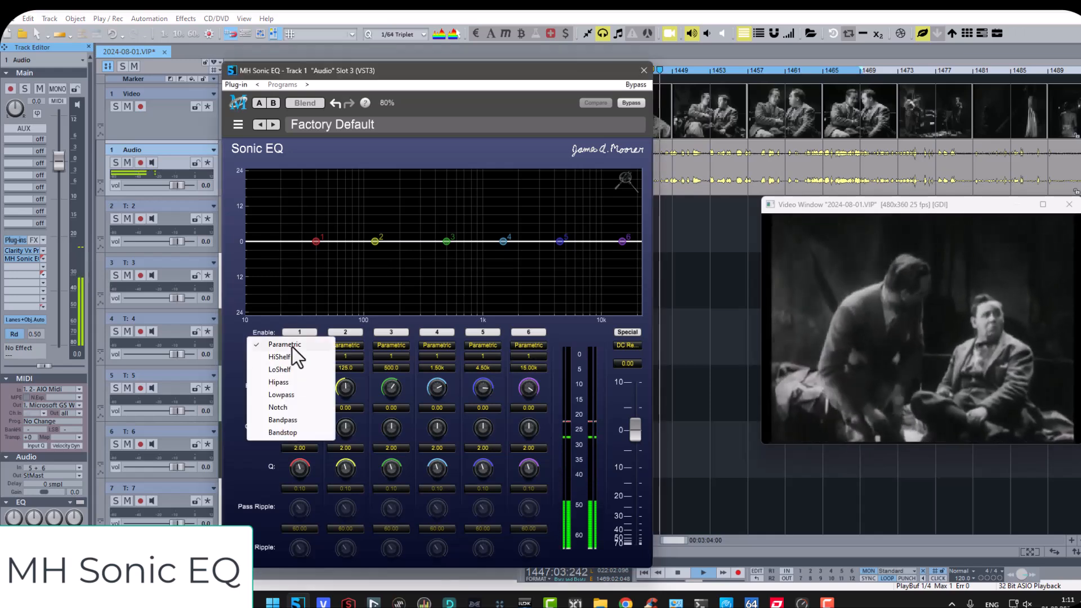
pyautogui.click(288, 382)
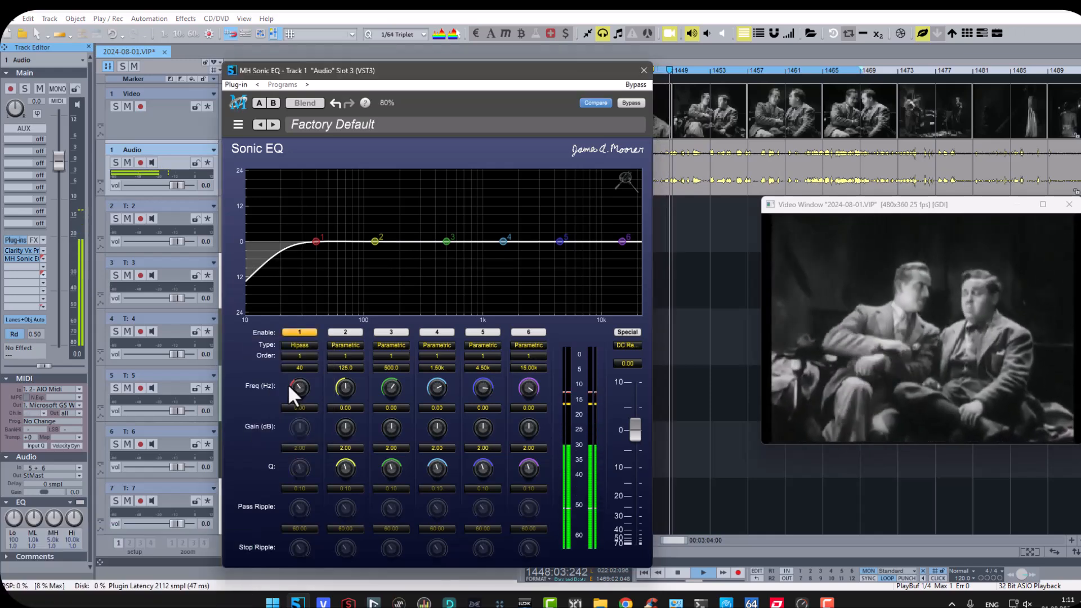
pyautogui.moveTo(301, 384)
pyautogui.mouseDown()
pyautogui.moveTo(314, 329)
pyautogui.moveTo(305, 383)
pyautogui.mouseUp()
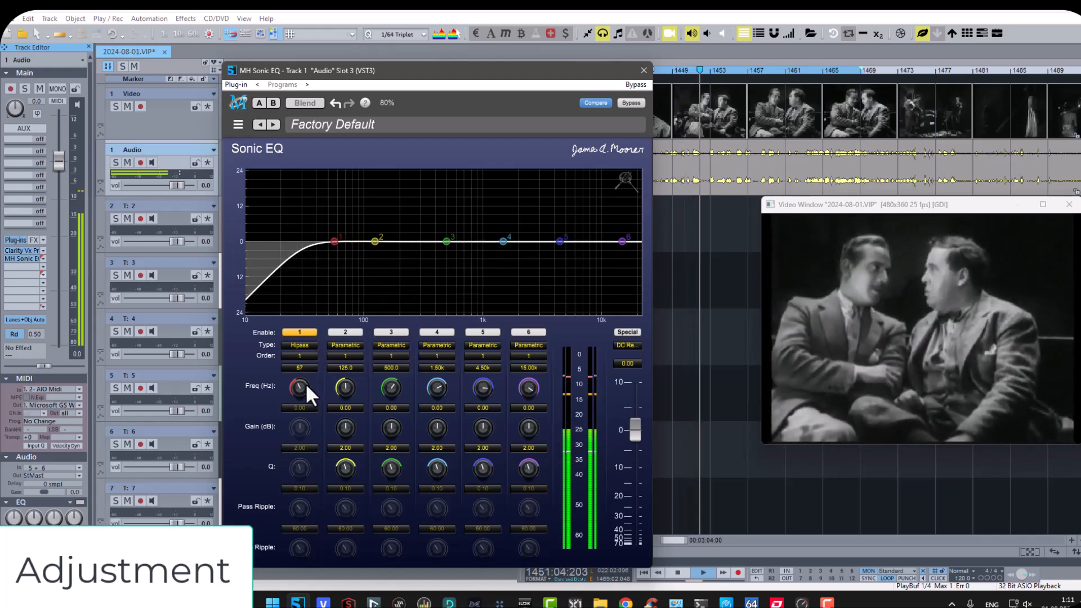
# Step: Enable EQ band 2 as an order 3 LoShelf at about 83 Hz with about 1.94 dB of gain
pyautogui.click(373, 241)
pyautogui.click(342, 345)
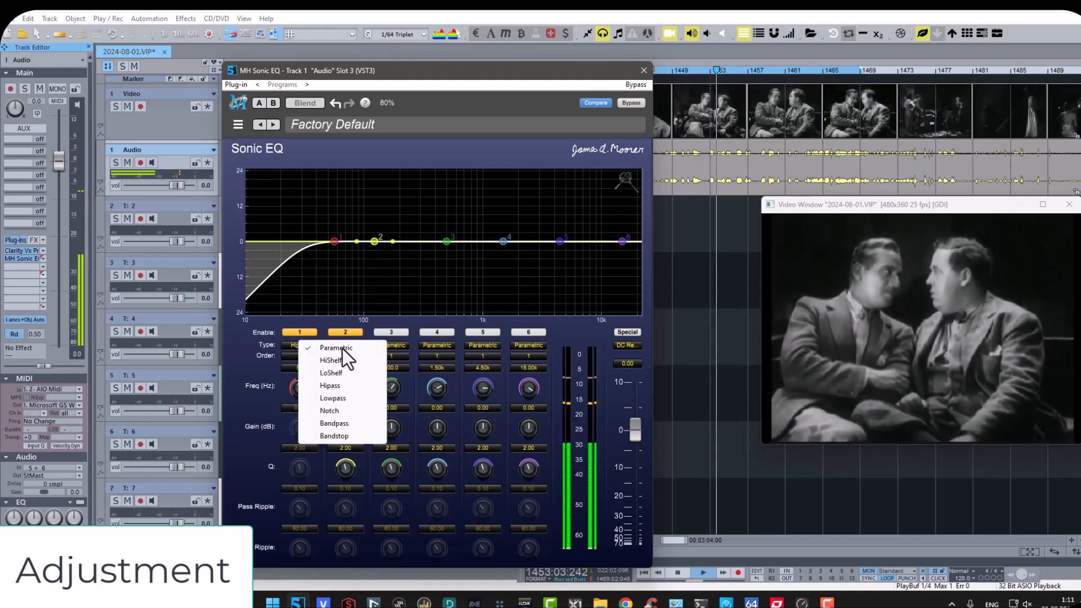
pyautogui.click(340, 374)
pyautogui.click(348, 355)
pyautogui.click(348, 355)
pyautogui.click(349, 355)
pyautogui.click(350, 381)
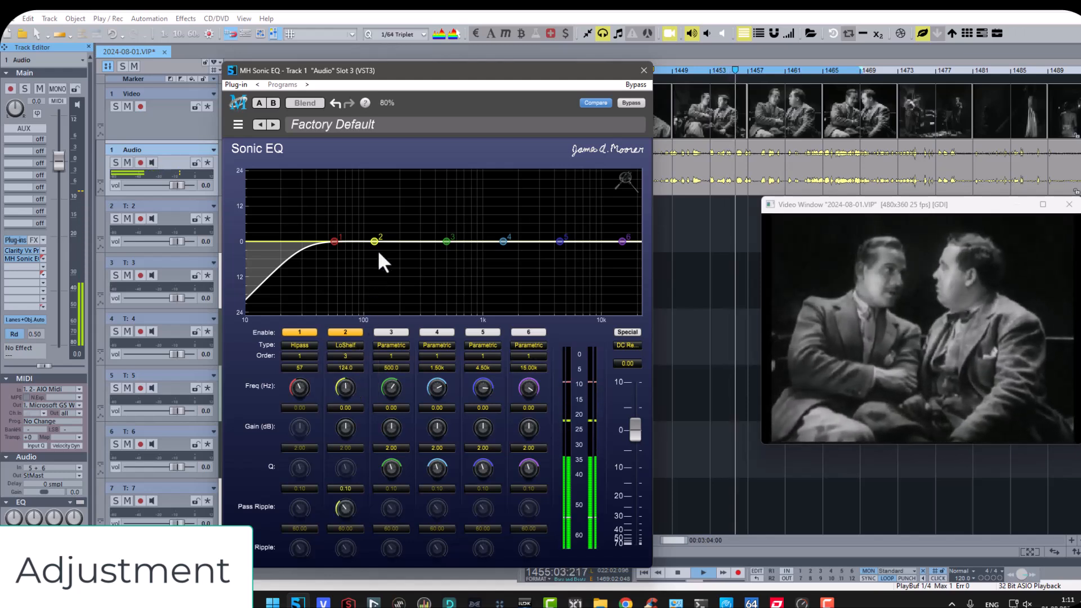
pyautogui.moveTo(371, 236); pyautogui.dragTo(353, 232)
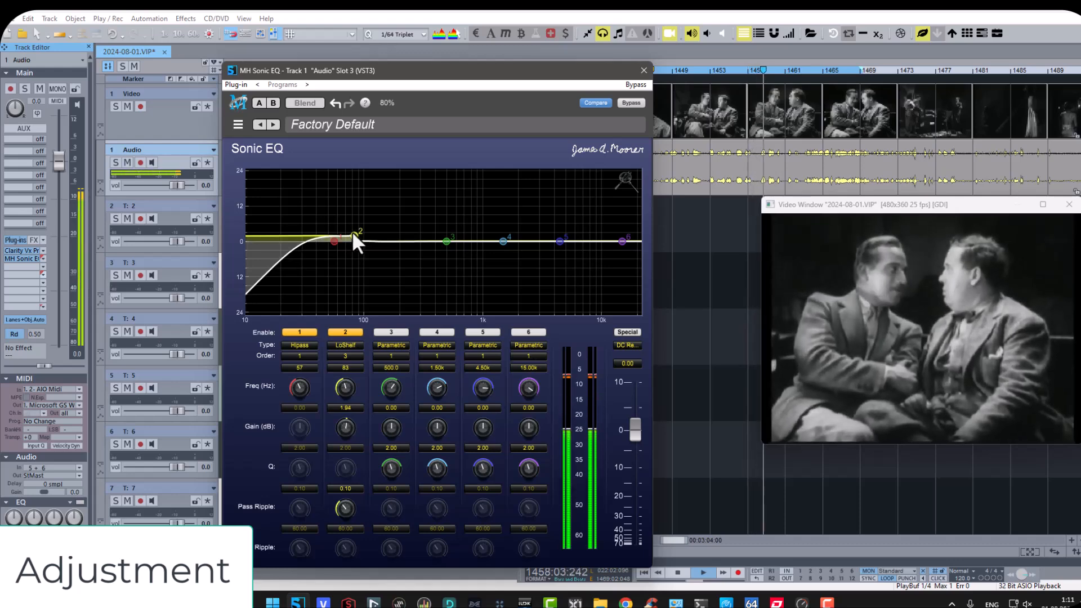
# Step: Enable the special filter with the de-emphasis type and activate EQ band 5
pyautogui.click(626, 345)
pyautogui.click(629, 334)
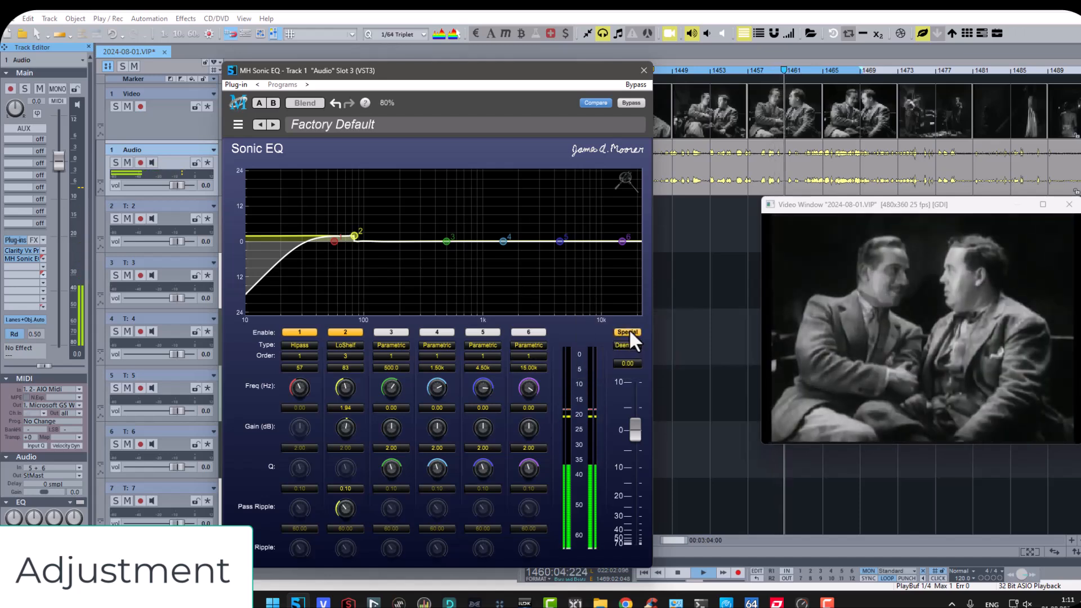
pyautogui.click(560, 240)
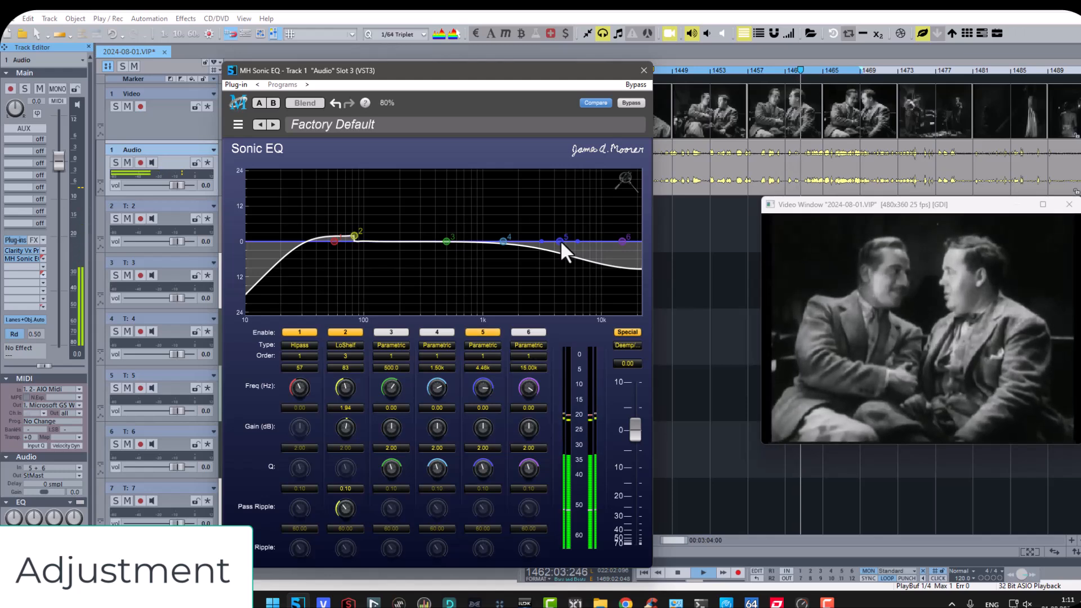
# Step: Enable EQ band 6 as an order 4 HiShelf at about 9.26 kHz with about 5.81 dB of gain
pyautogui.click(523, 332)
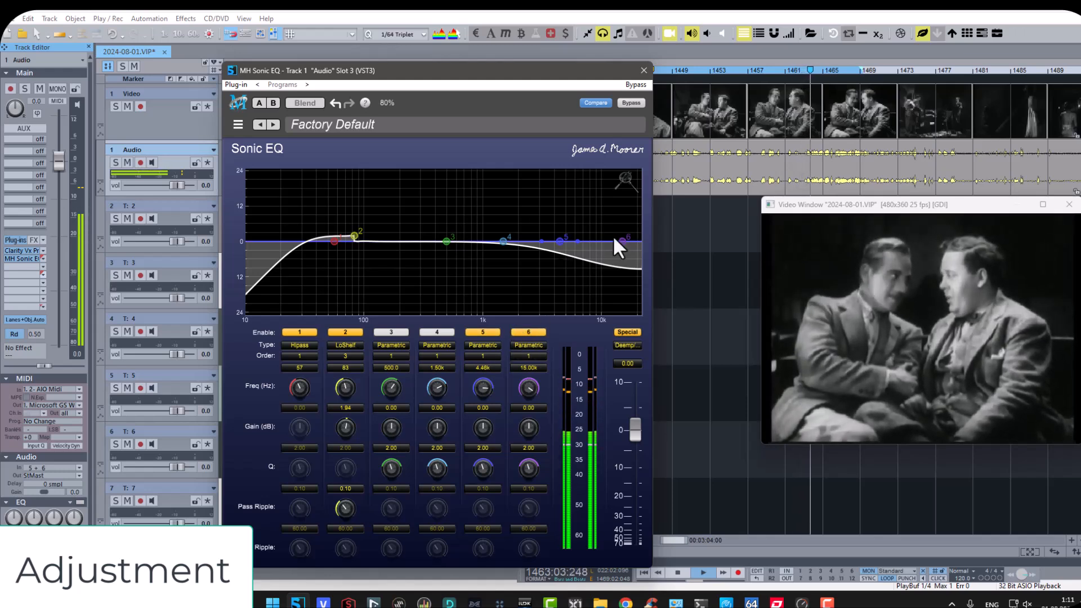
pyautogui.moveTo(619, 241); pyautogui.dragTo(617, 228)
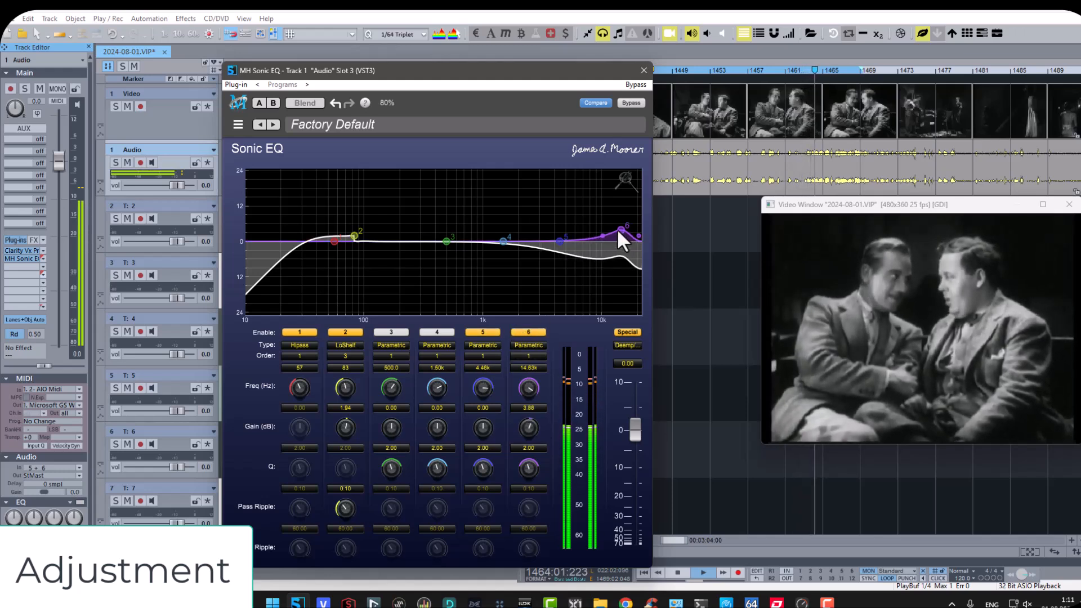
pyautogui.click(539, 345)
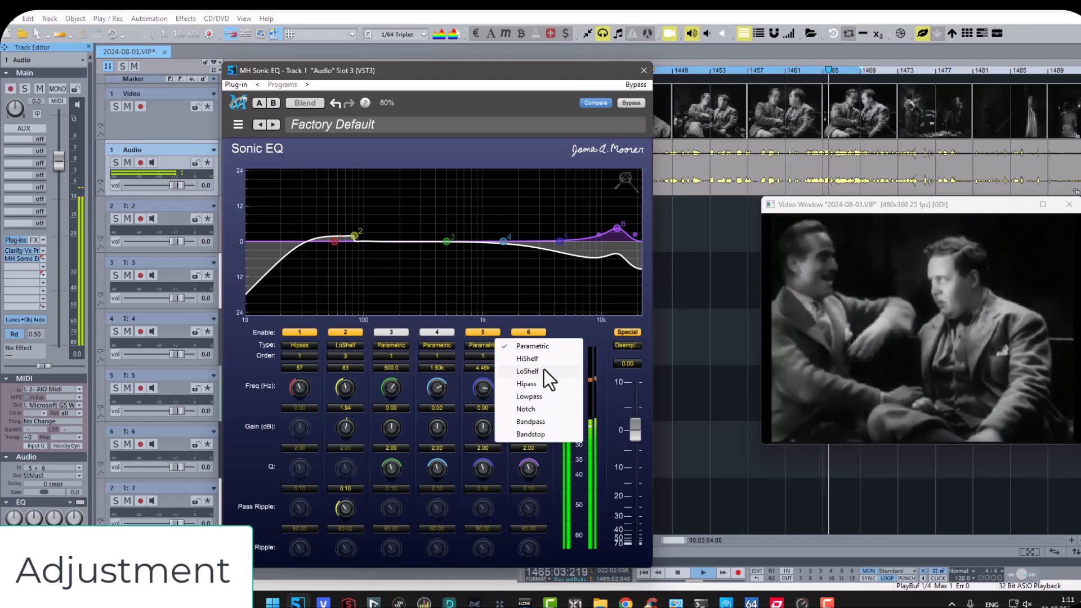
pyautogui.click(544, 358)
pyautogui.click(539, 355)
pyautogui.click(542, 389)
pyautogui.moveTo(617, 227); pyautogui.dragTo(597, 222)
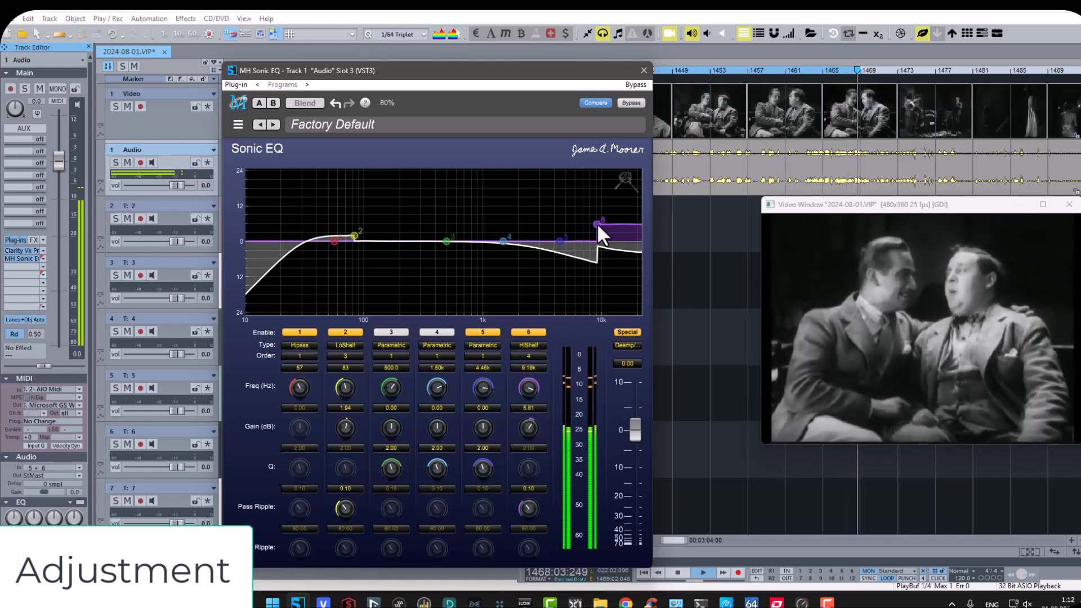
# Step: Change EQ band 5 to a HiShelf at about 3.95 kHz with about 6.59 dB of gain
pyautogui.click(482, 345)
pyautogui.click(482, 360)
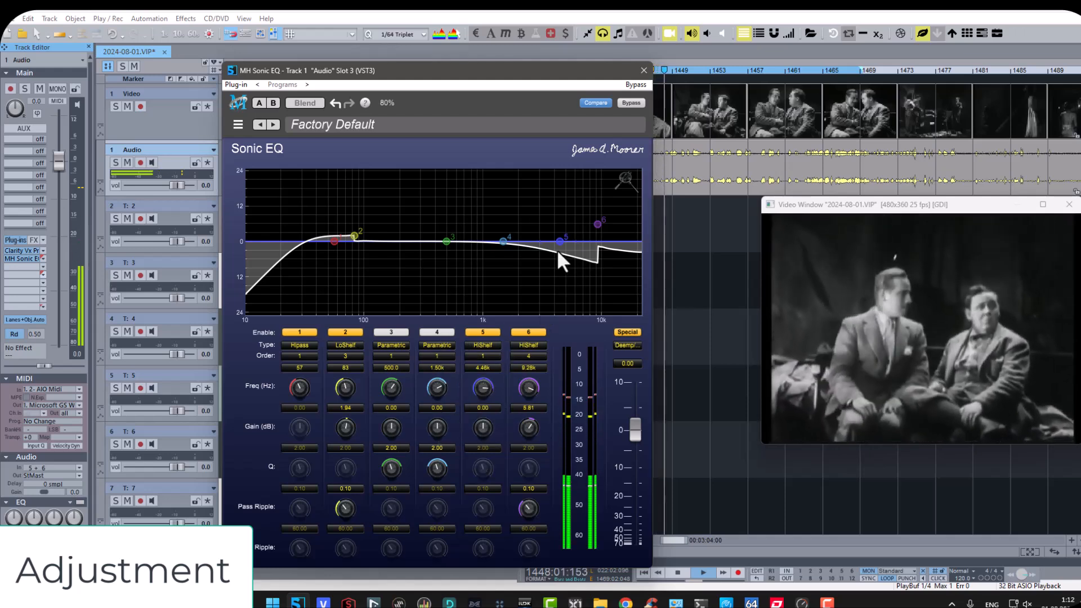
pyautogui.moveTo(562, 239); pyautogui.dragTo(555, 220)
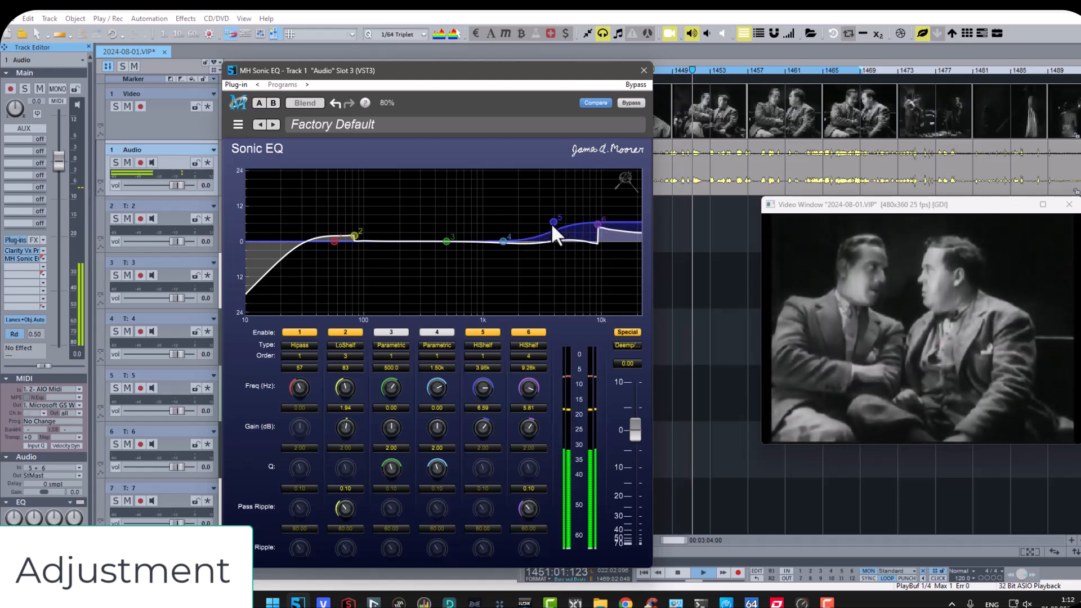
# Step: Cut EQ band 3 by about 3.68 dB at 411 Hz with Q 7.81, and boost band 4 near 1.3 kHz moderately
pyautogui.moveTo(438, 239)
pyautogui.mouseDown()
pyautogui.moveTo(418, 243)
pyautogui.moveTo(415, 258)
pyautogui.moveTo(403, 179)
pyautogui.moveTo(438, 178)
pyautogui.moveTo(434, 251)
pyautogui.mouseUp()
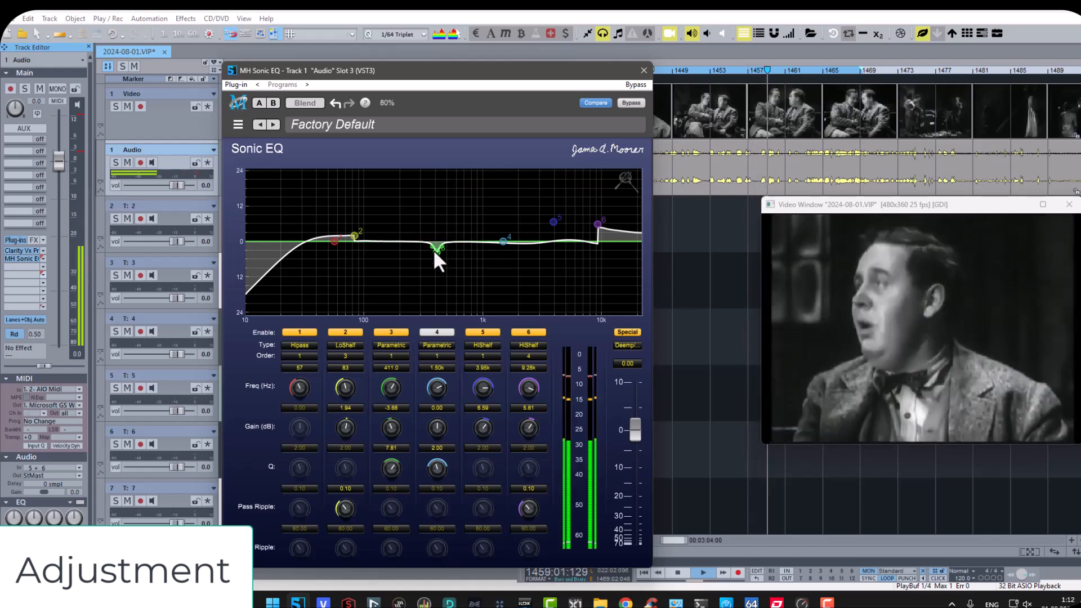
pyautogui.moveTo(502, 239); pyautogui.dragTo(496, 210)
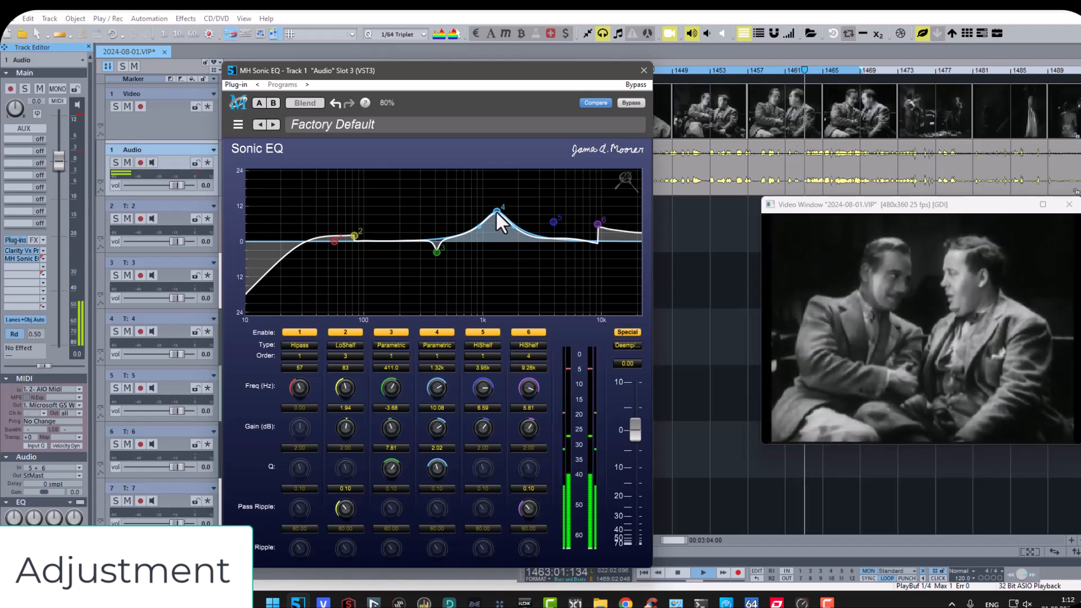
pyautogui.moveTo(495, 211)
pyautogui.mouseDown()
pyautogui.moveTo(495, 226)
pyautogui.moveTo(519, 235)
pyautogui.moveTo(492, 228)
pyautogui.mouseUp()
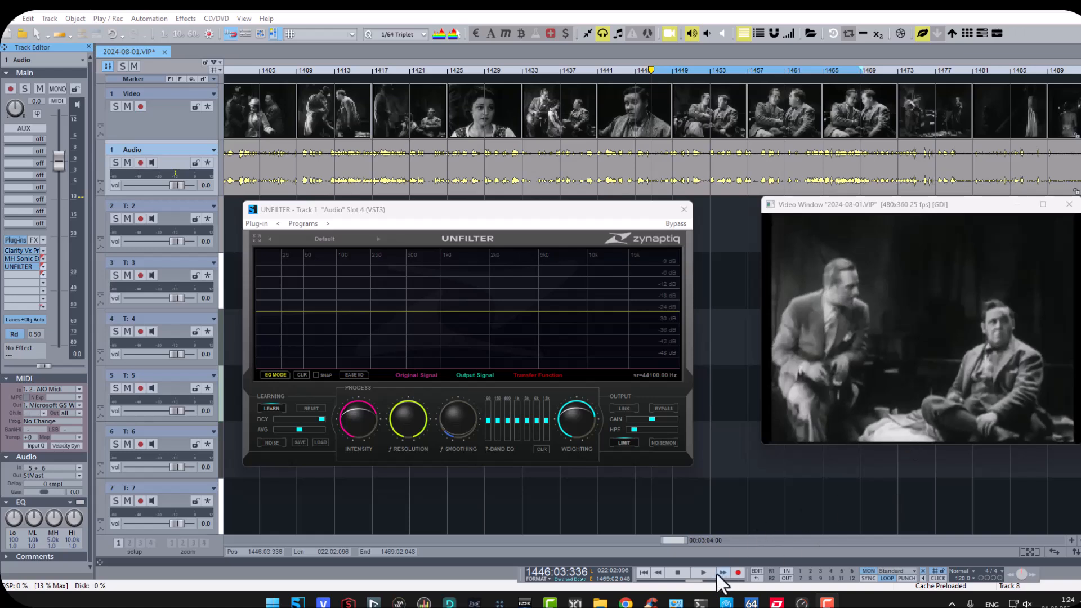
# Step: Play the dialogue passage so UNFILTER learns its response, and turn learning off once the correction curve has formed
pyautogui.click(707, 574)
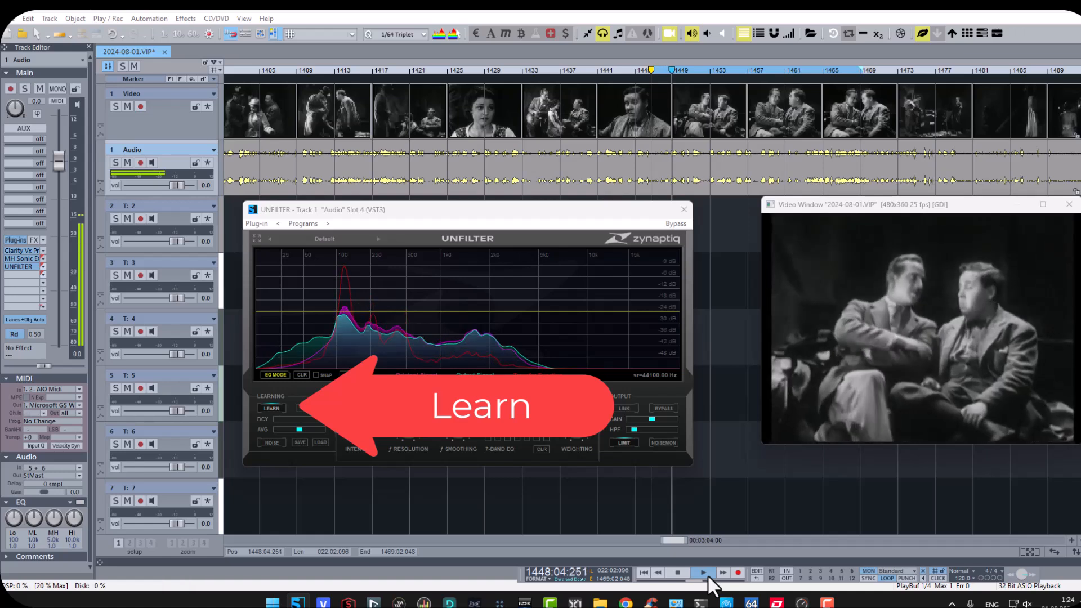
pyautogui.click(264, 403)
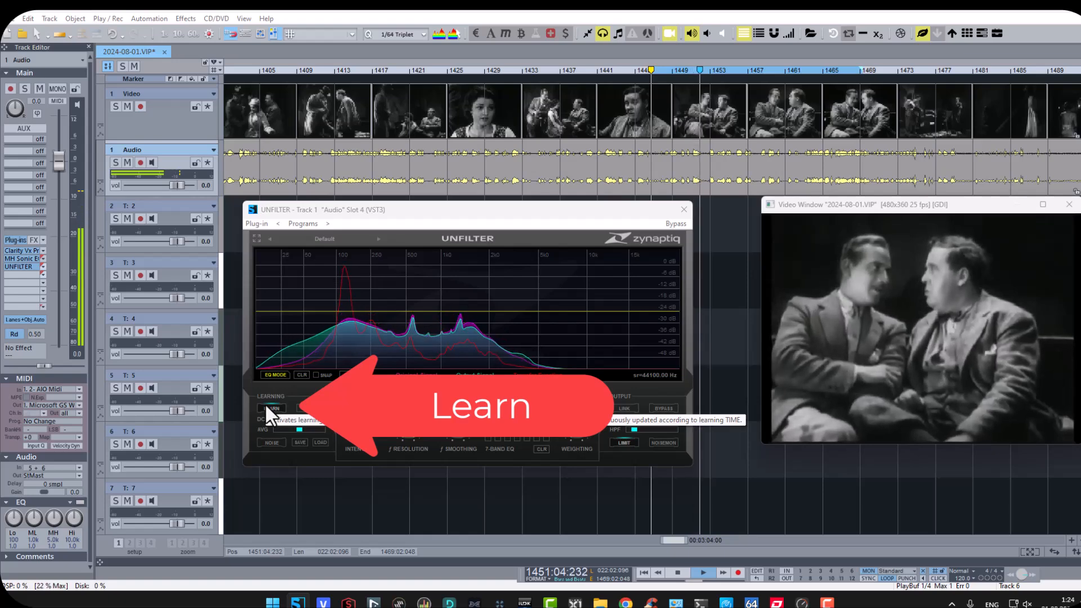
pyautogui.click(267, 407)
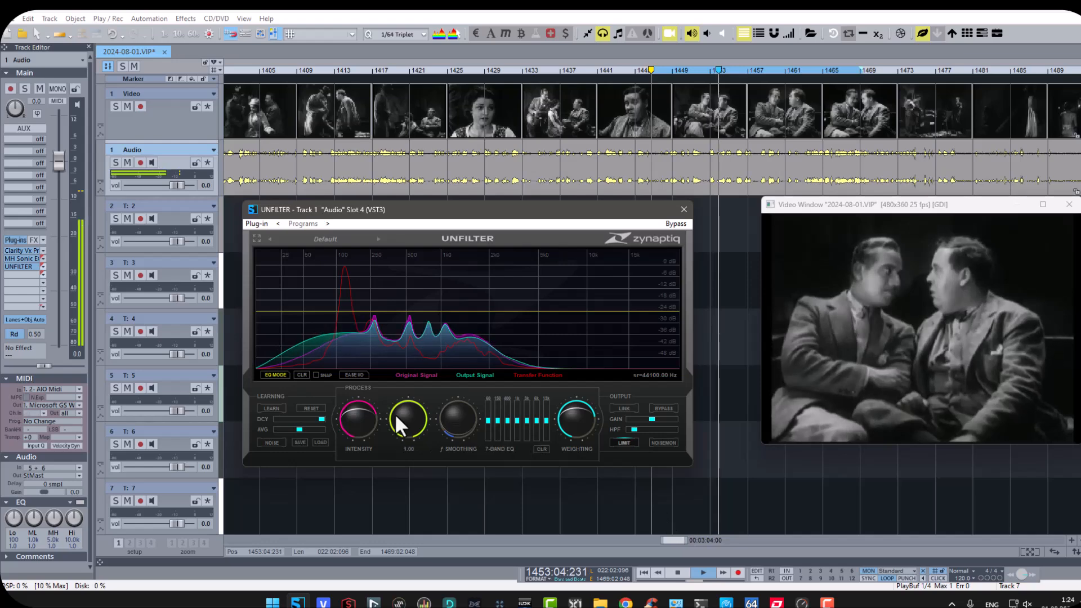
# Step: Adjust UNFILTER's intensity and smoothing, and boost the upper bands and the second band of the 7-band EQ
pyautogui.moveTo(366, 421)
pyautogui.moveTo(366, 421); pyautogui.dragTo(367, 410)
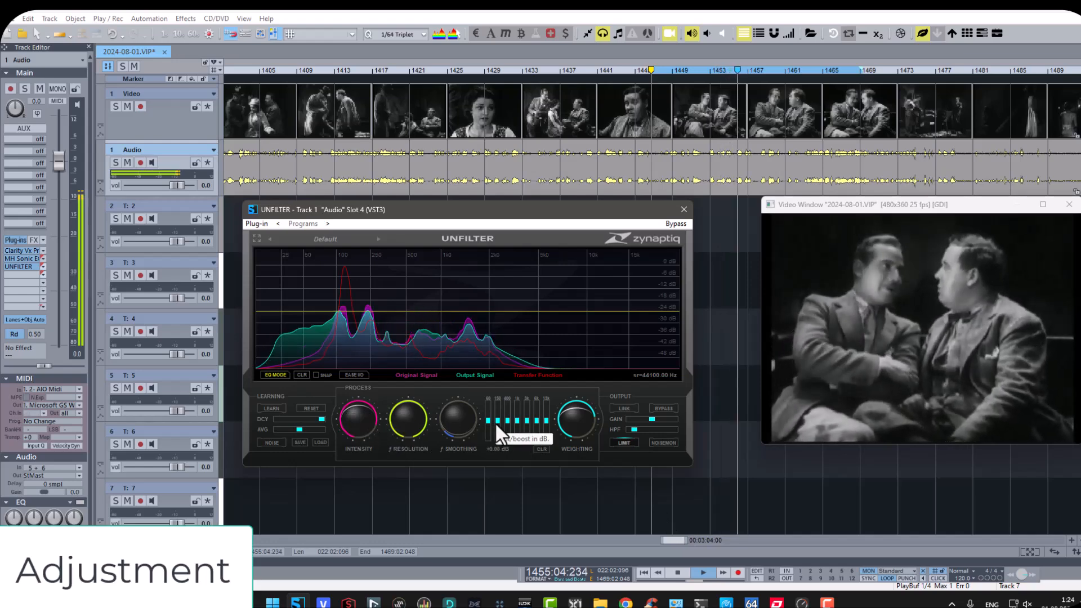
pyautogui.moveTo(498, 423); pyautogui.dragTo(466, 392)
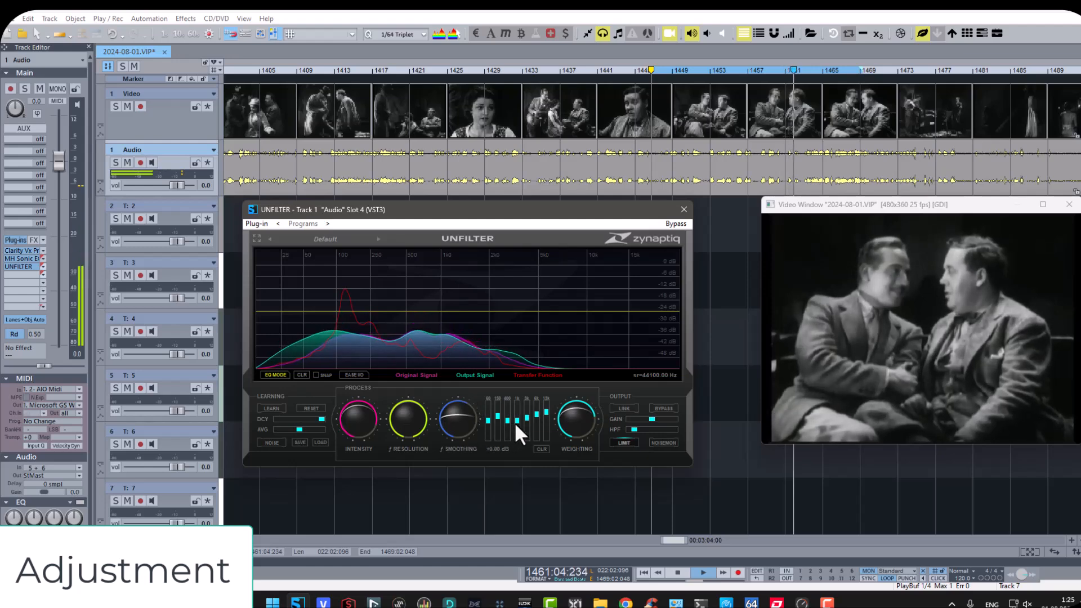
pyautogui.moveTo(517, 422); pyautogui.dragTo(518, 420)
# Step: Switch UNFILTER's curve mode to INT BIAS and play the passage again
pyautogui.click(276, 374)
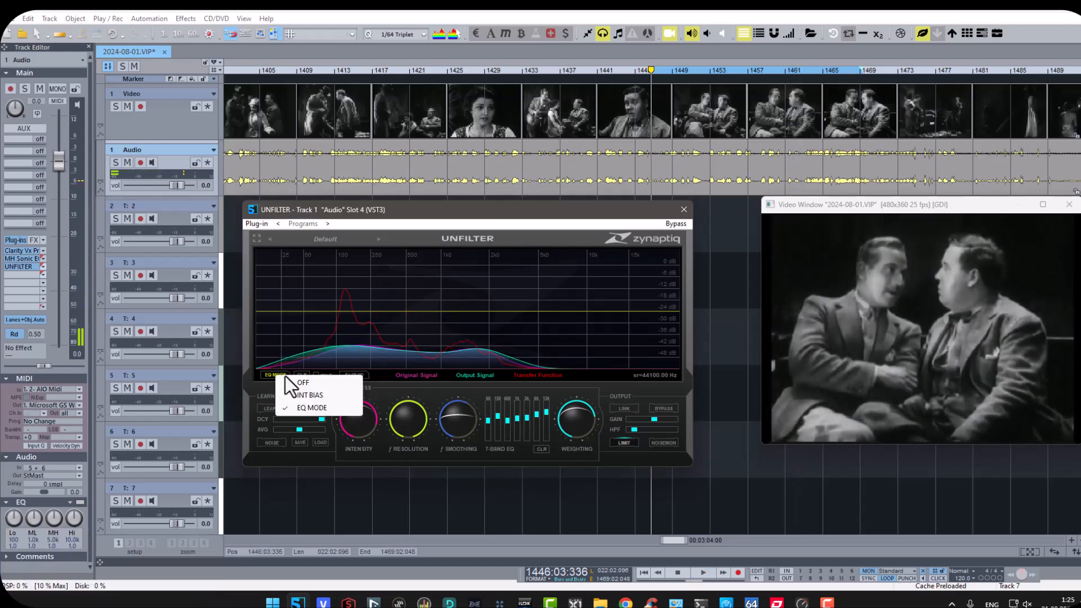
pyautogui.click(304, 394)
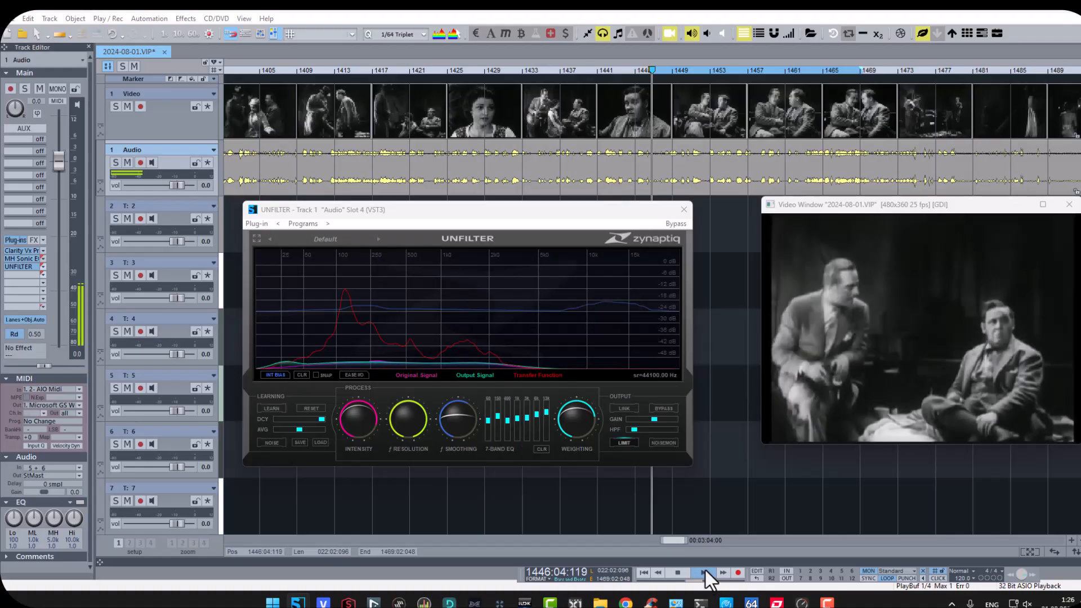
pyautogui.click(704, 572)
# Step: Set UNFILTER's intensity to about 0.47, readjust the resolution and reduce the boost of the upper EQ bands, leaving the highest at about 2.10 dB
pyautogui.moveTo(379, 409); pyautogui.dragTo(372, 438)
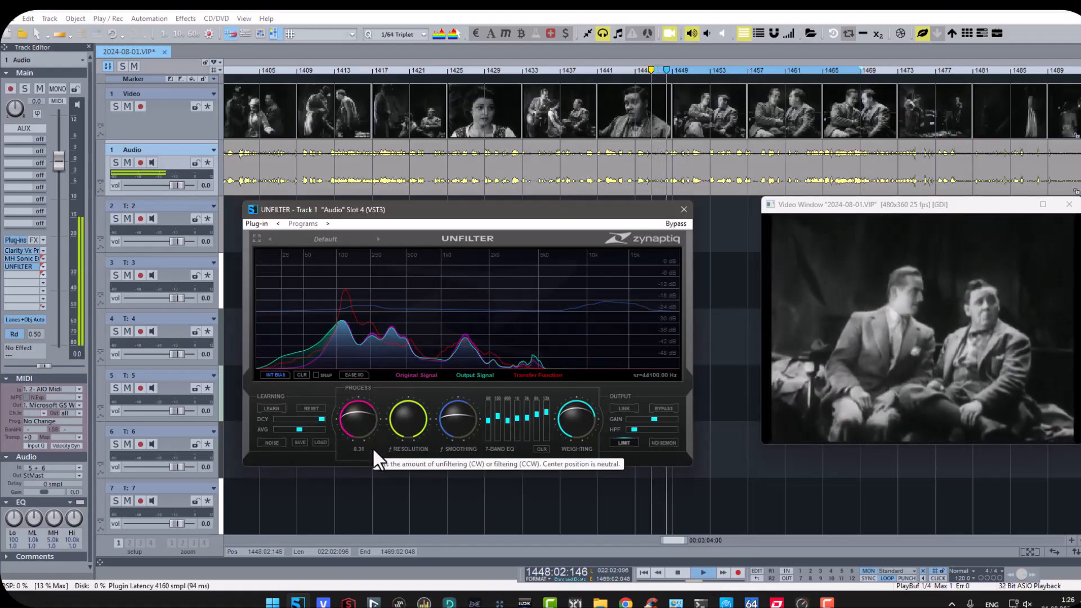
pyautogui.moveTo(407, 417); pyautogui.dragTo(410, 434)
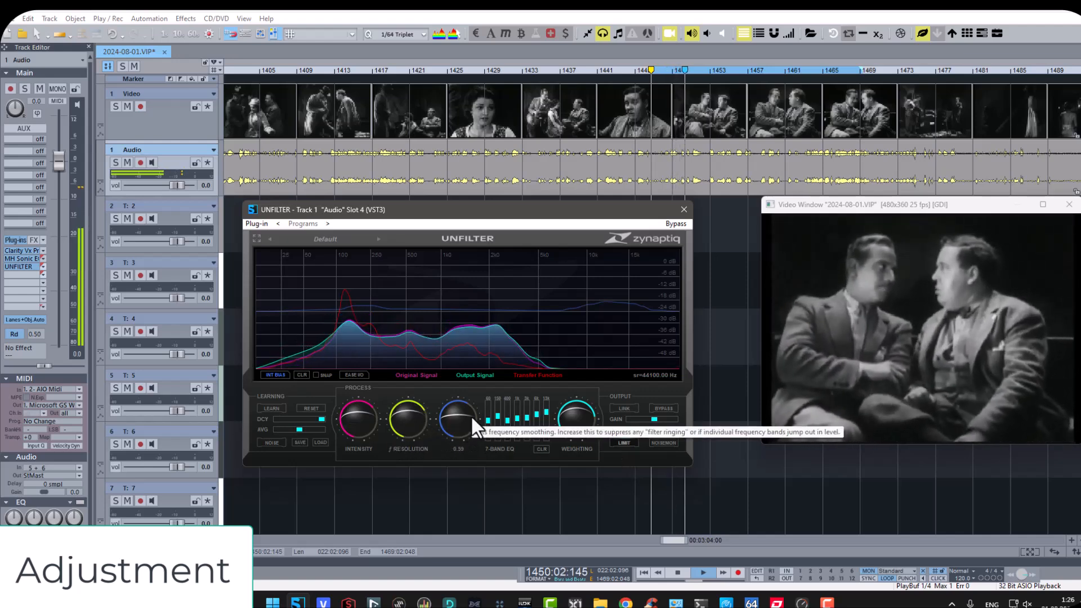
pyautogui.moveTo(546, 410); pyautogui.dragTo(534, 417)
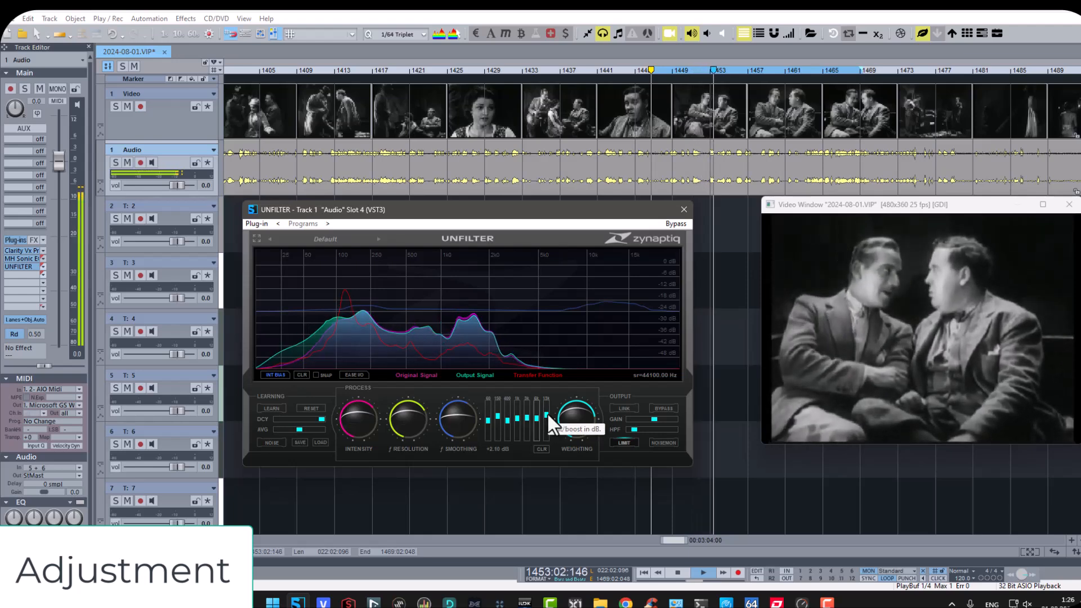
pyautogui.moveTo(408, 414)
pyautogui.mouseDown()
pyautogui.moveTo(422, 389)
pyautogui.moveTo(417, 417)
pyautogui.mouseUp()
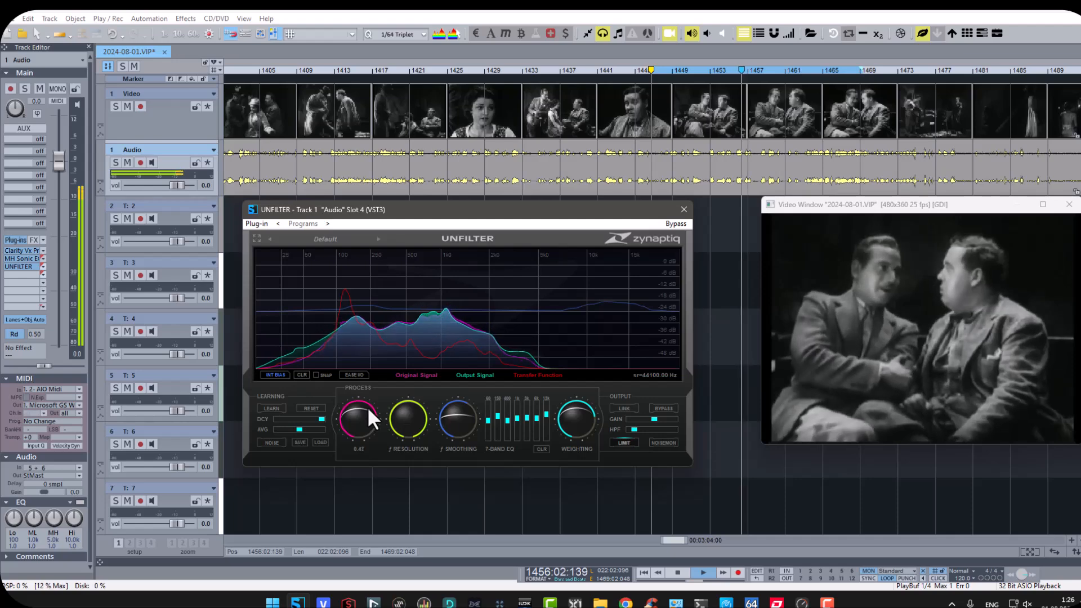
# Step: Lower the second and third bands of UNFILTER's 7-band EQ slightly and fine-tune the intensity and resolution
pyautogui.moveTo(498, 413); pyautogui.dragTo(498, 417)
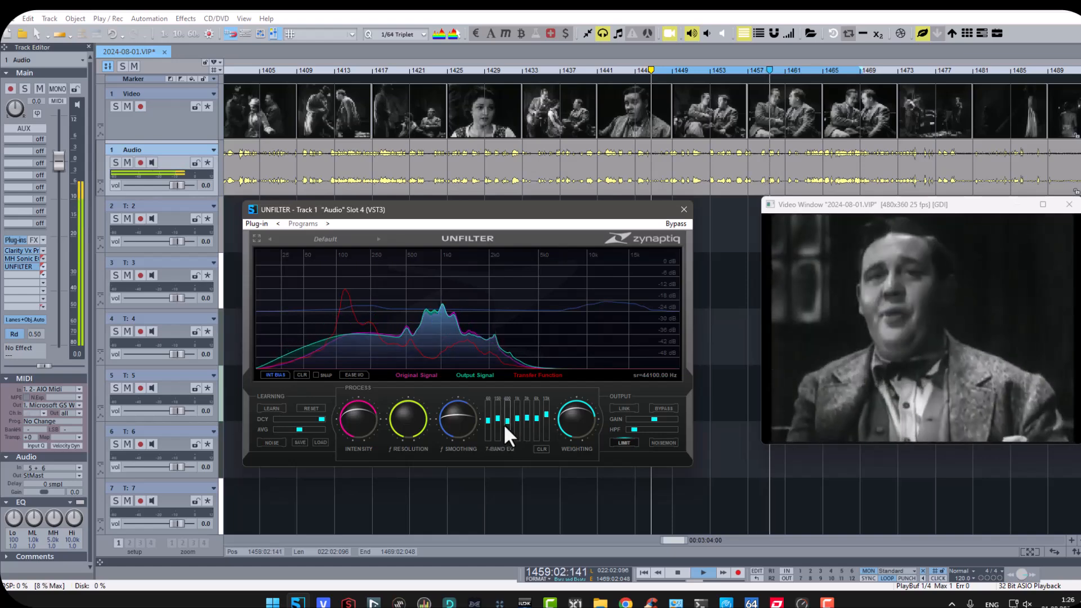
pyautogui.moveTo(506, 420); pyautogui.dragTo(507, 423)
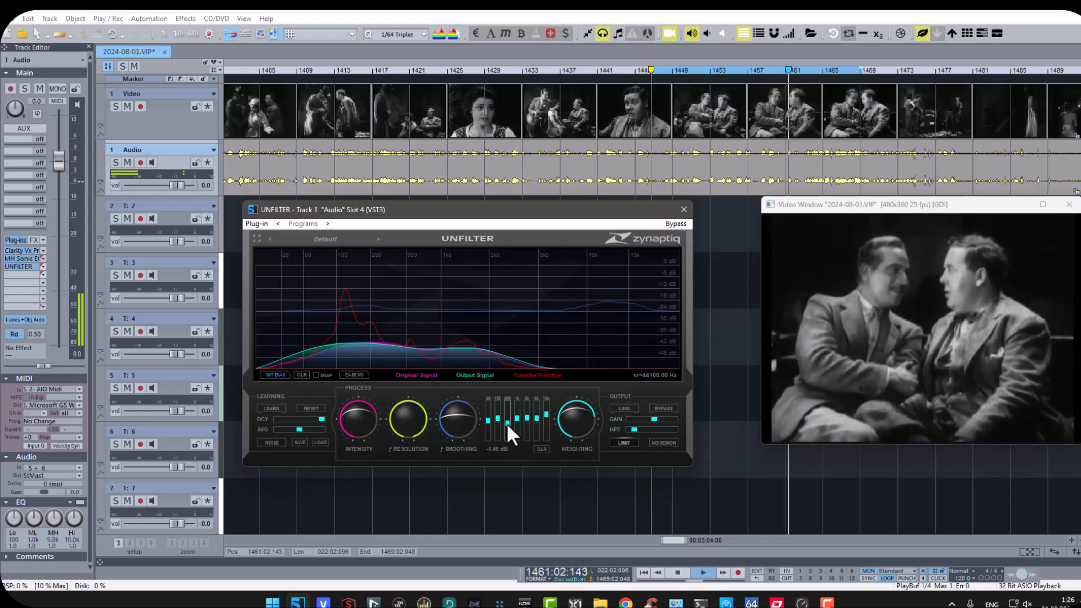
pyautogui.moveTo(370, 418); pyautogui.dragTo(420, 415)
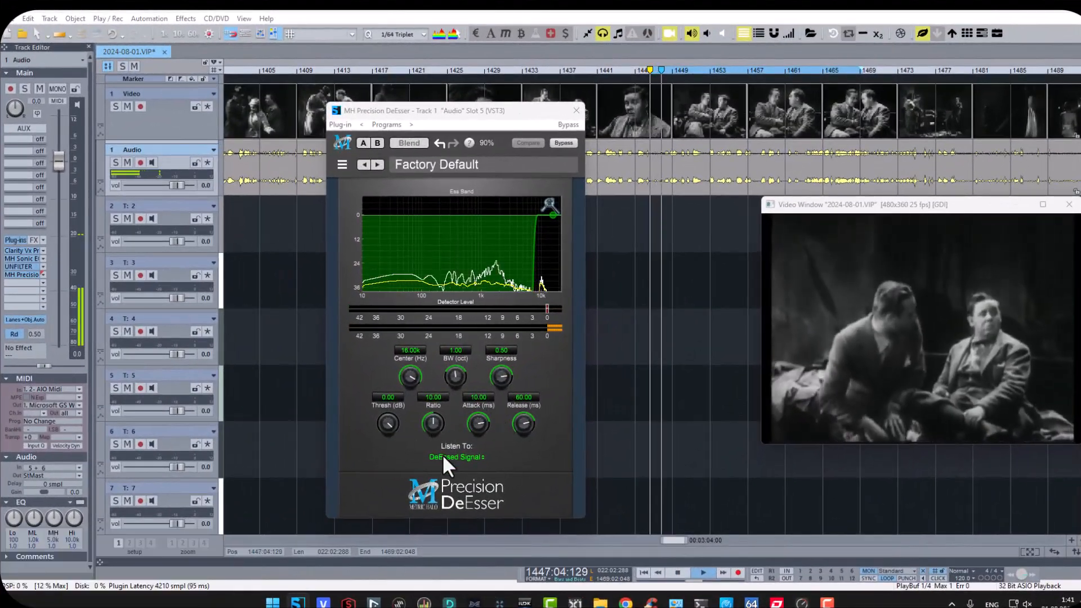
# Step: Monitor the removed material in MH Precision DeEsser, and set the threshold to about -40.80 dB and the ratio to about 37.87
pyautogui.click(444, 456)
pyautogui.click(439, 506)
pyautogui.moveTo(391, 416); pyautogui.dragTo(388, 468)
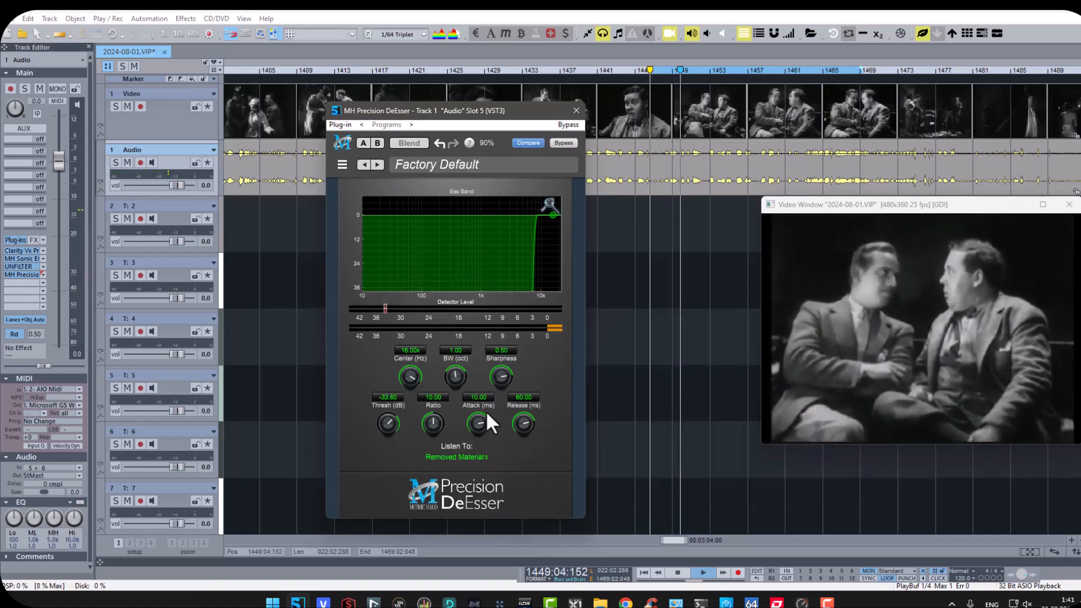
pyautogui.moveTo(437, 417); pyautogui.dragTo(445, 383)
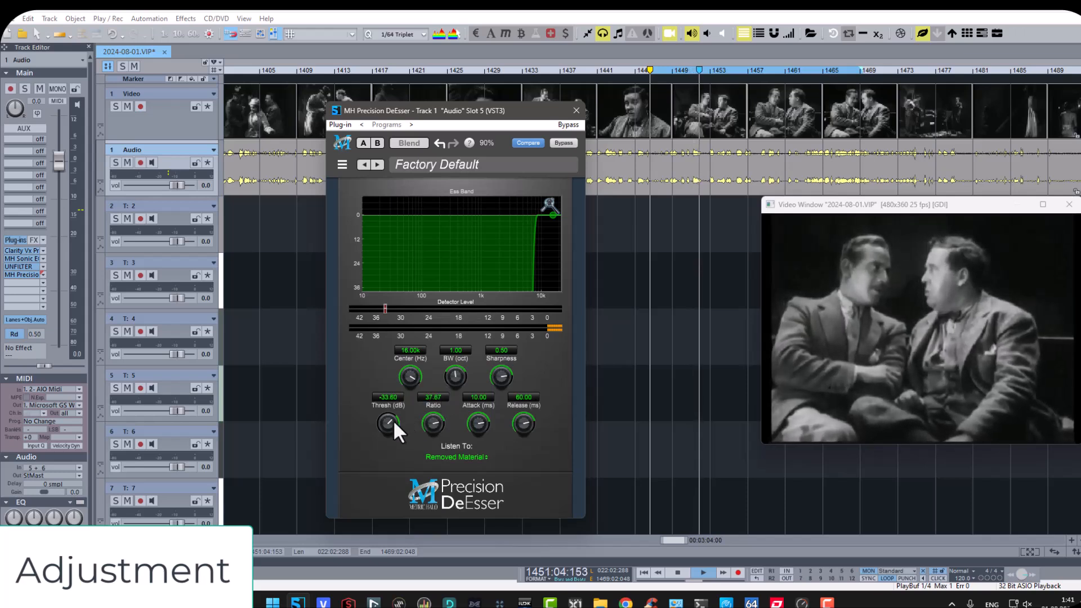
pyautogui.moveTo(394, 420); pyautogui.dragTo(389, 434)
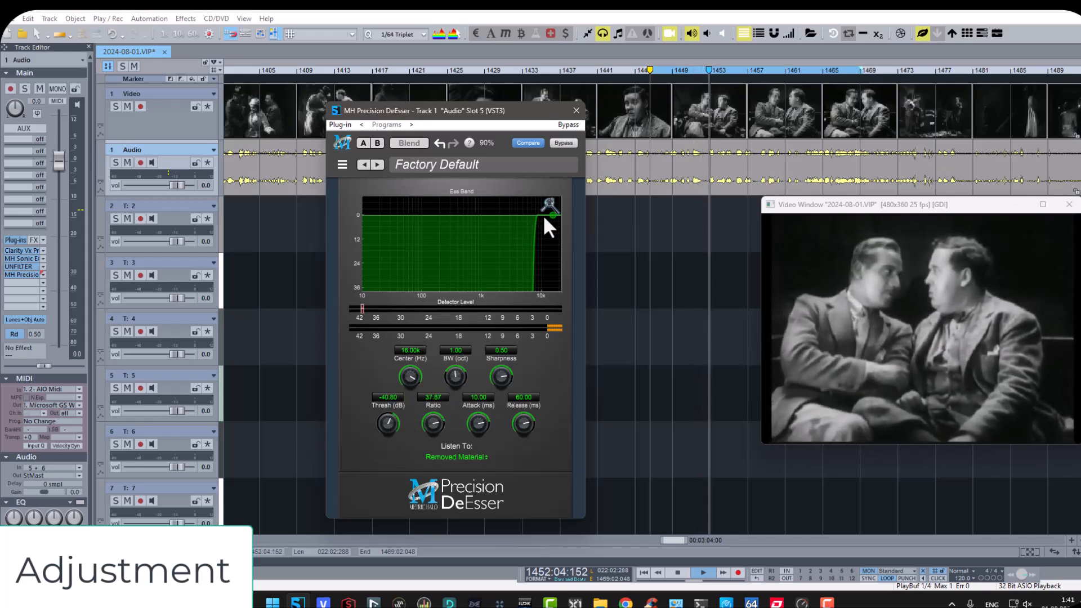
# Step: Monitor the esses, set the attack to about 0.48 ms, and move the ess band to about 5.62 kHz with a 0.48-octave bandwidth
pyautogui.moveTo(549, 215); pyautogui.dragTo(549, 216)
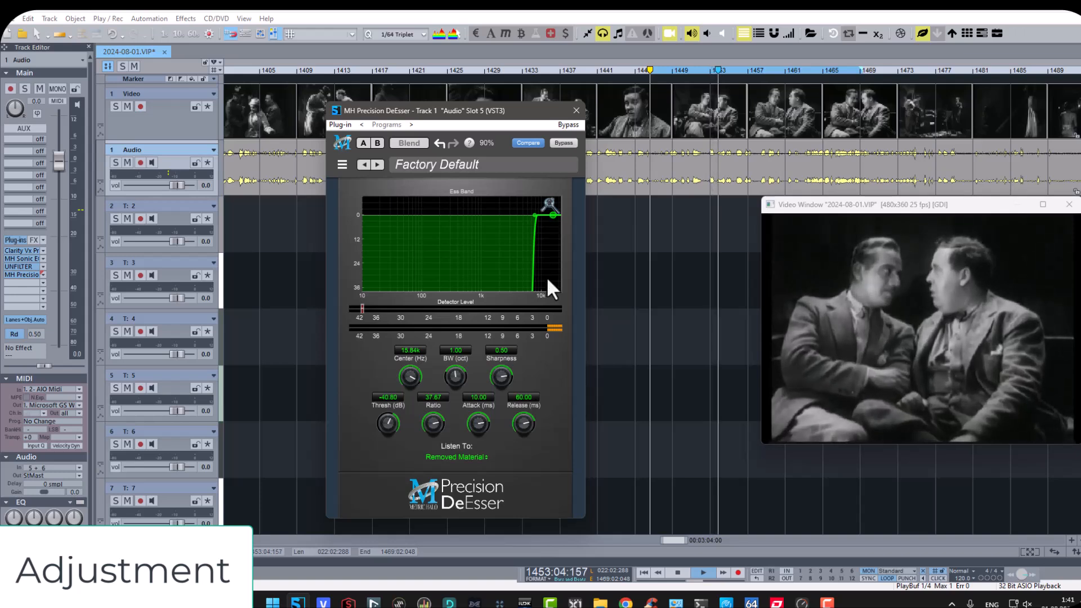
pyautogui.click(474, 457)
pyautogui.click(466, 421)
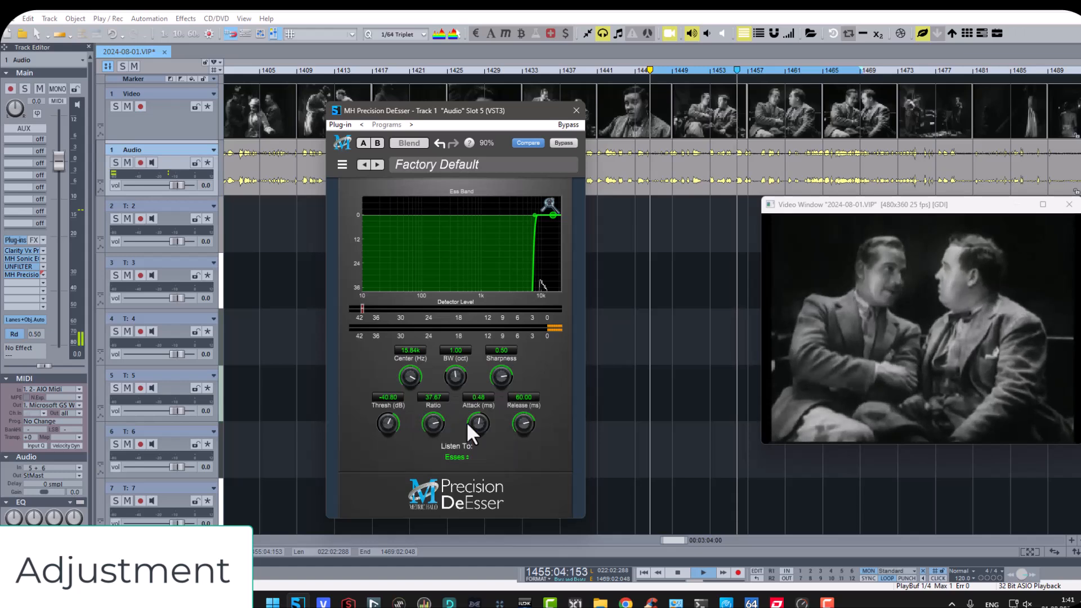
pyautogui.moveTo(549, 215); pyautogui.dragTo(532, 216)
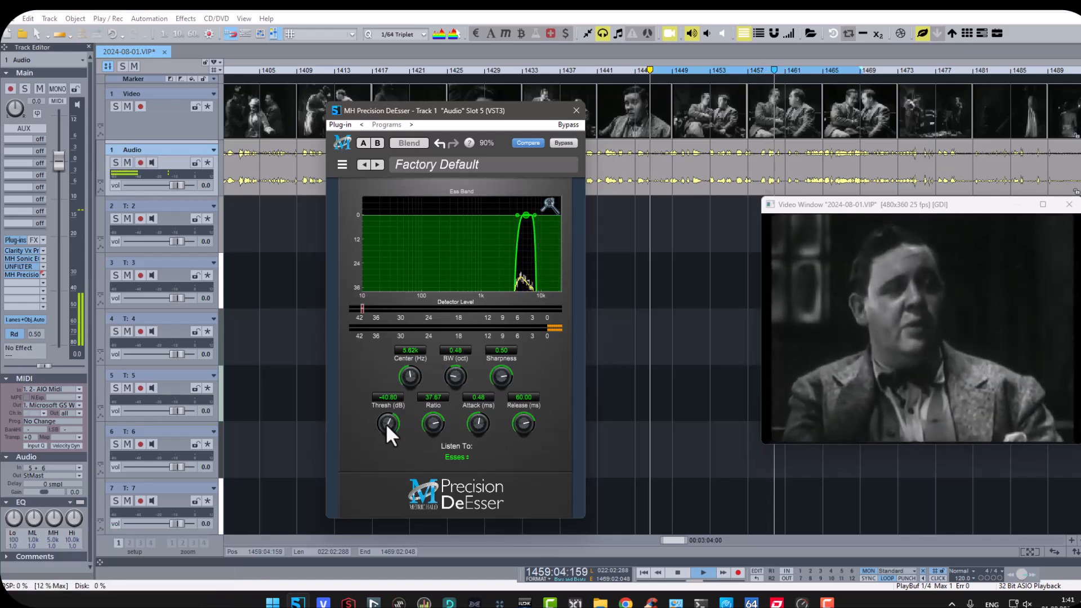
# Step: Raise the de-esser threshold to about -38.80 dB and re-centre the ess band at about 5.03 kHz
pyautogui.moveTo(393, 424); pyautogui.dragTo(391, 419)
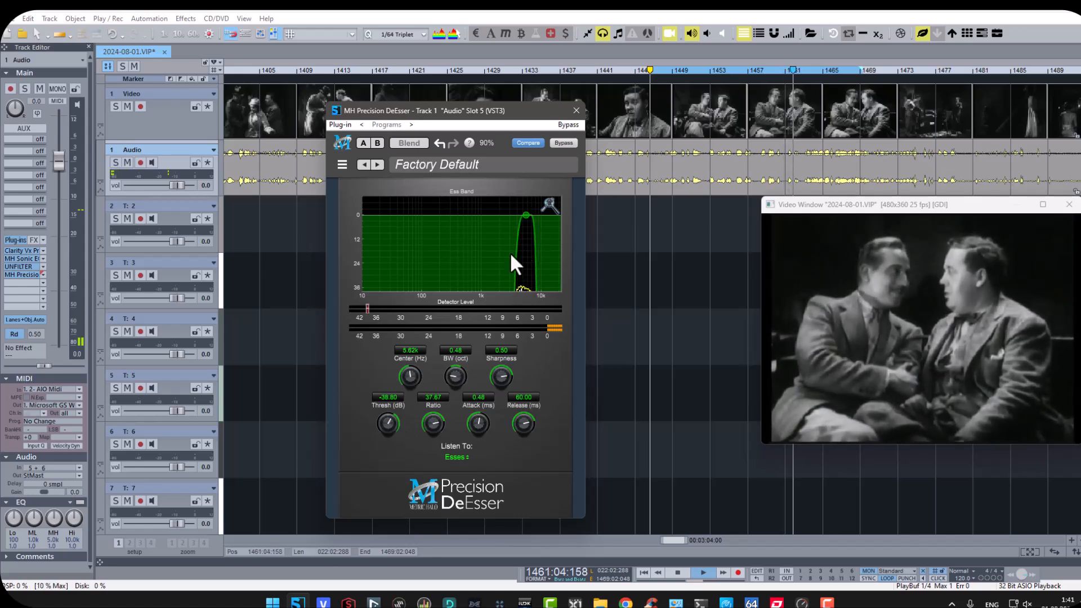
pyautogui.moveTo(522, 213); pyautogui.dragTo(514, 214)
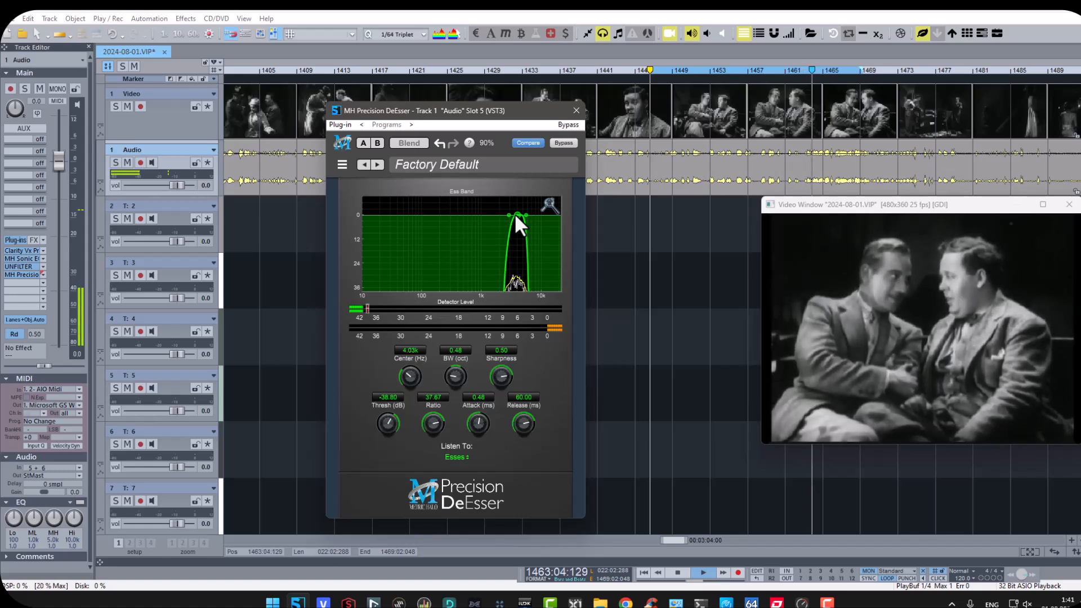
pyautogui.moveTo(515, 214); pyautogui.dragTo(520, 214)
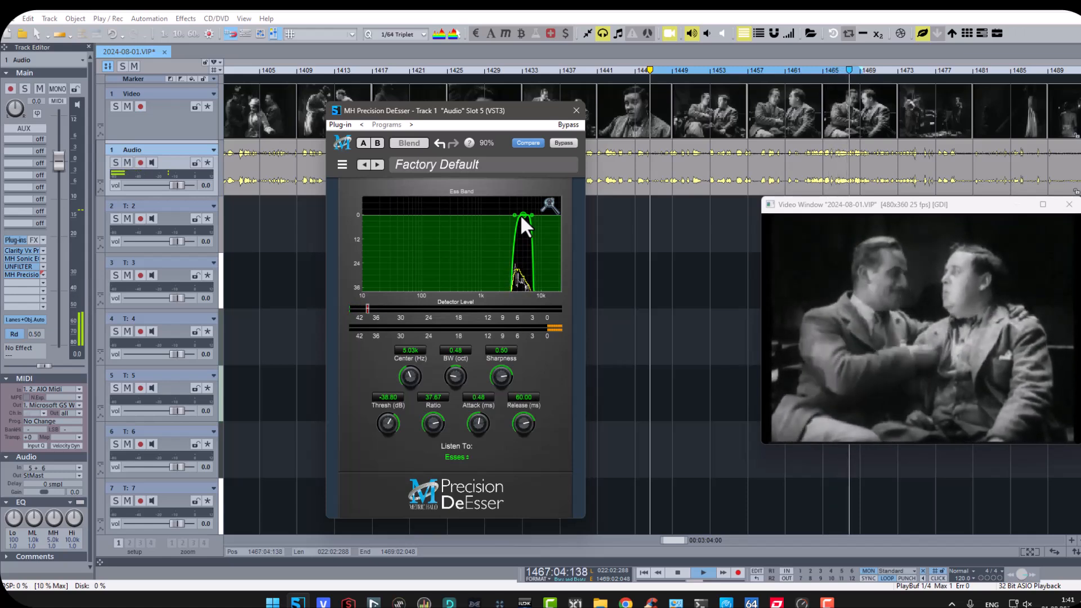
# Step: Set bandwidth to about 0.45 octave, sharpness 0.76, attack 0.13 ms and release 35.77 ms, and monitor the de-essed signal again
pyautogui.moveTo(455, 379); pyautogui.dragTo(501, 363)
pyautogui.moveTo(521, 416); pyautogui.dragTo(477, 440)
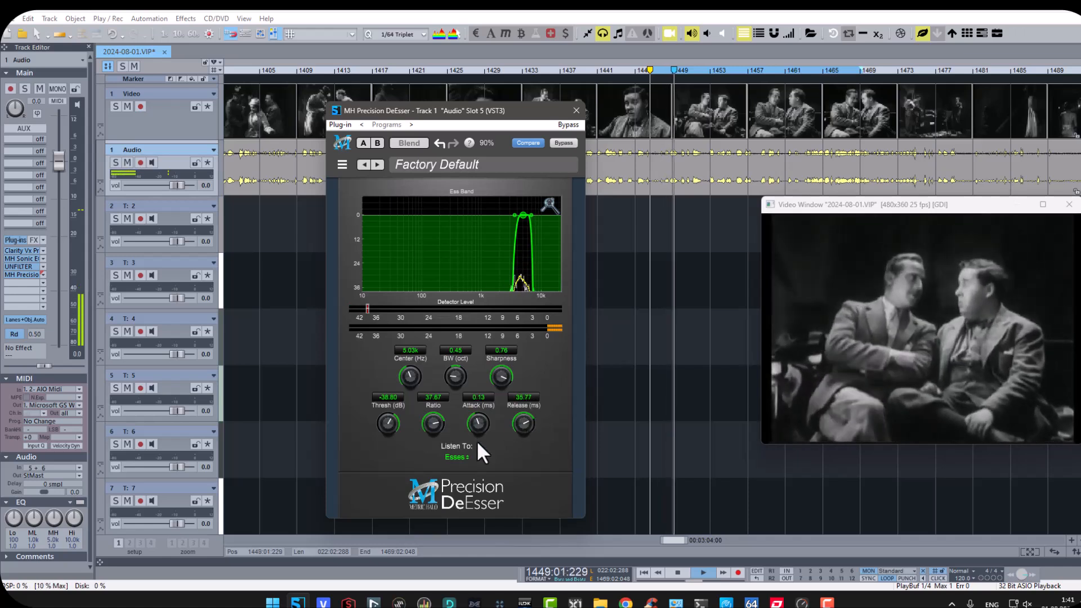
pyautogui.click(457, 455)
pyautogui.click(456, 443)
pyautogui.moveTo(515, 114); pyautogui.dragTo(495, 111)
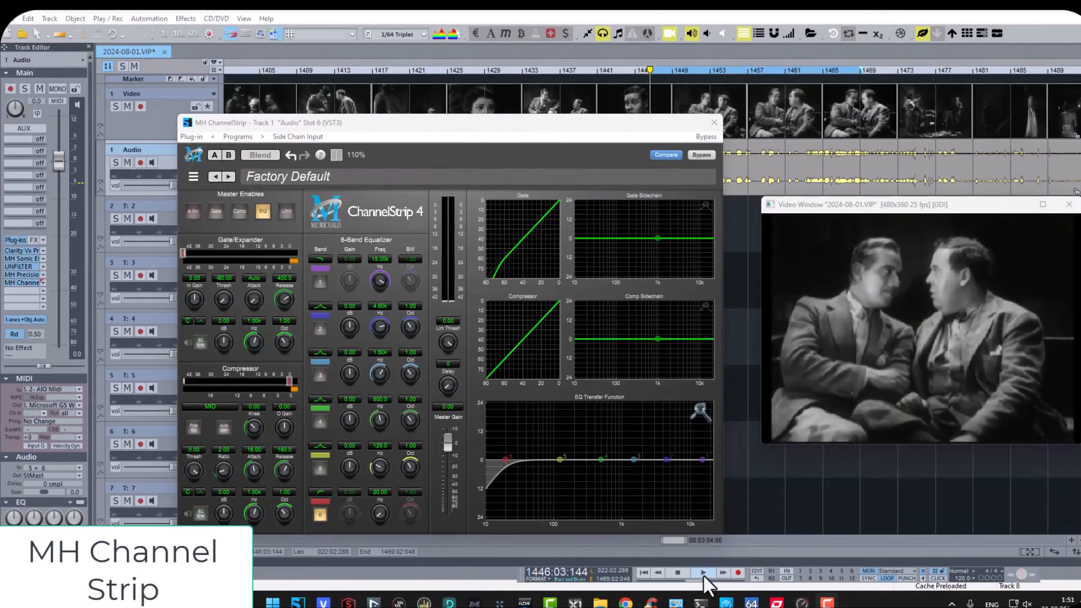
# Step: Play the passage through MH ChannelStrip and raise the high-pass frequency of EQ band 6 to about 70 Hz
pyautogui.click(703, 573)
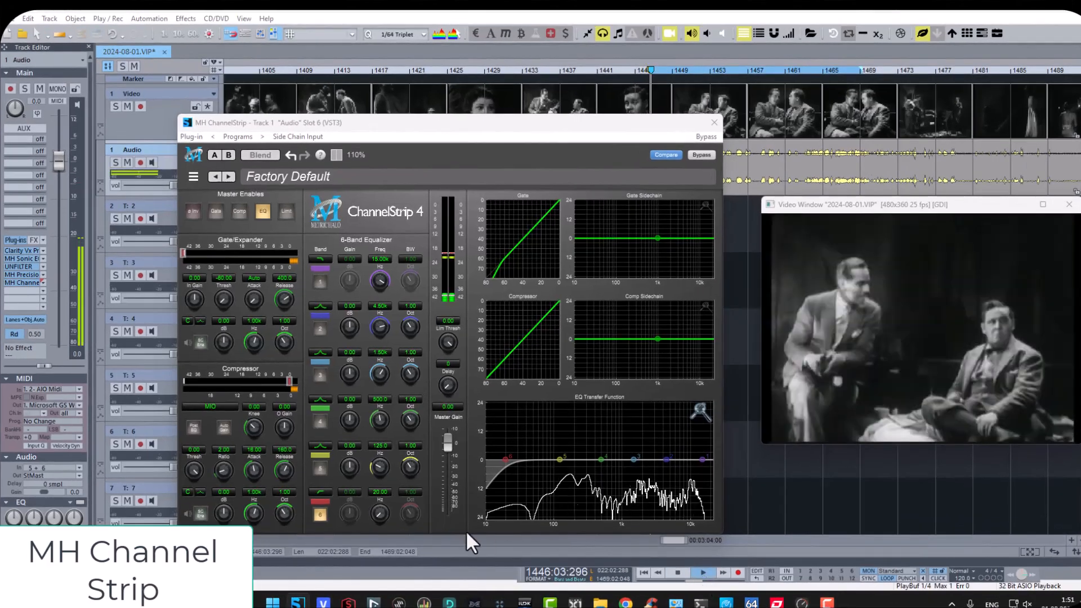
pyautogui.moveTo(380, 515); pyautogui.dragTo(383, 494)
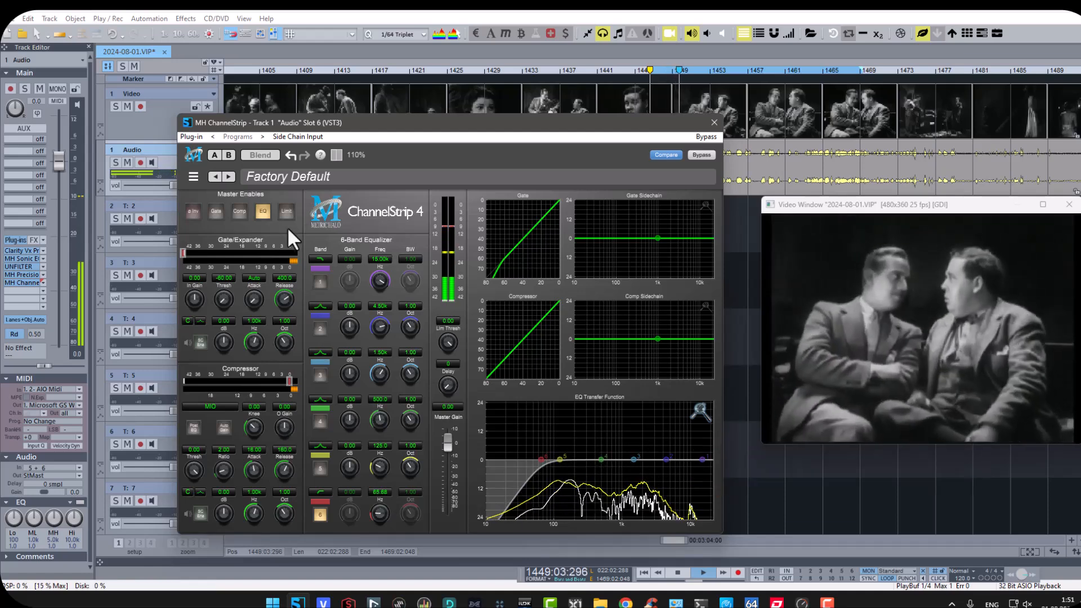
# Step: Enable the ChannelStrip compressor, raise its knee, and set the threshold to about -5.3 dB and the ratio to 4
pyautogui.click(235, 213)
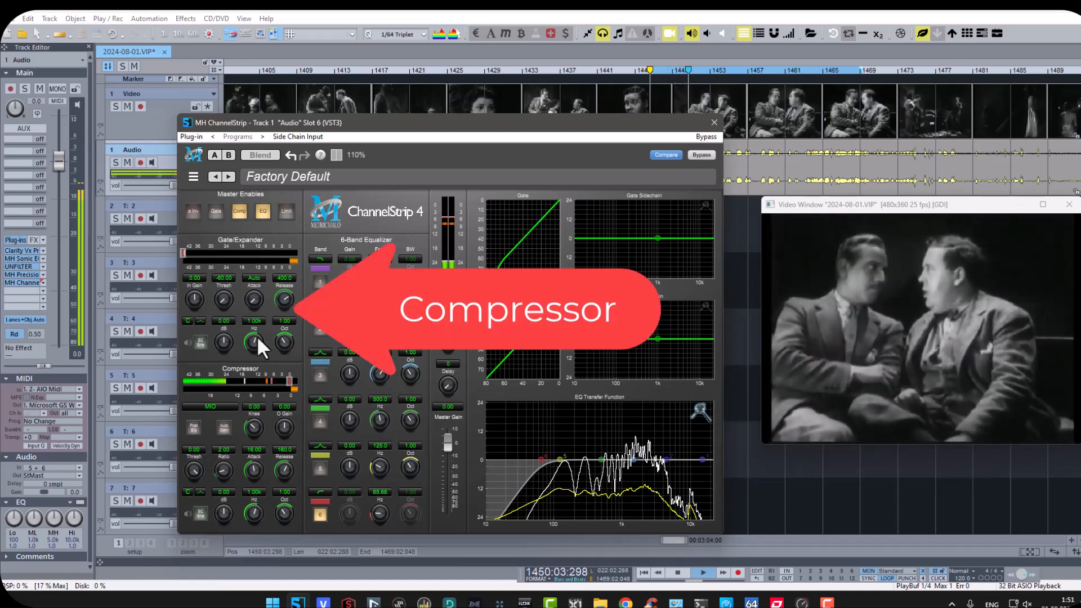
pyautogui.moveTo(253, 433); pyautogui.dragTo(272, 379)
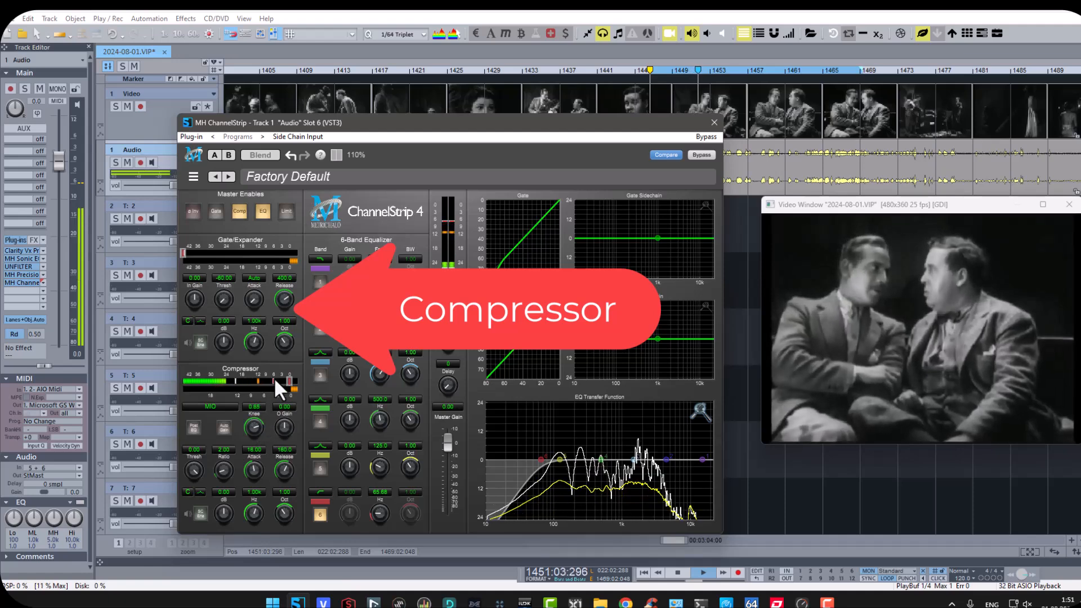
pyautogui.moveTo(190, 466); pyautogui.dragTo(197, 488)
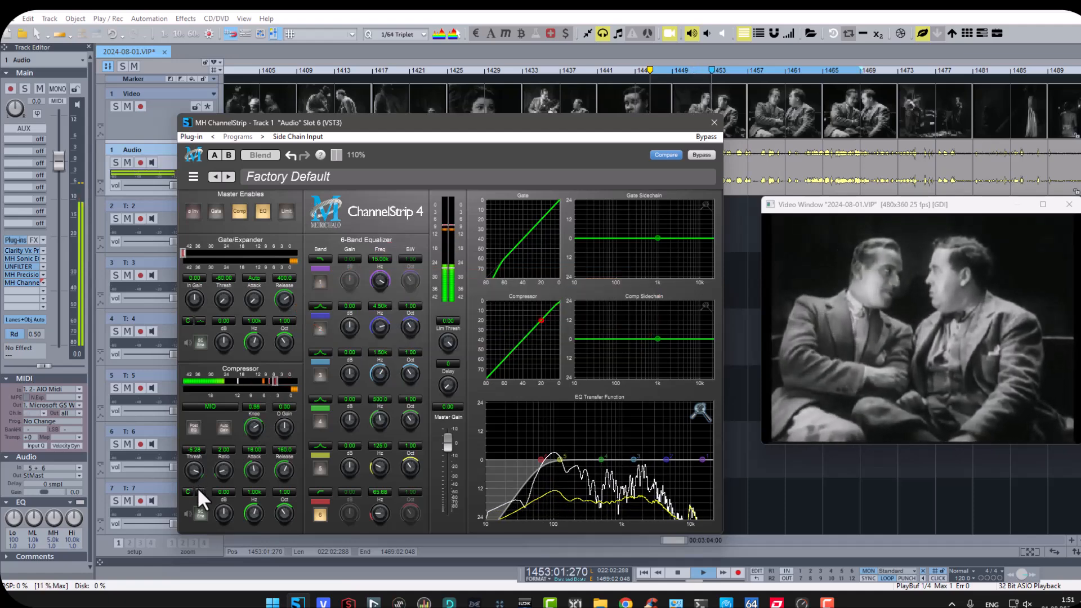
pyautogui.doubleClick(225, 449)
pyautogui.write('4')
pyautogui.press('Return')
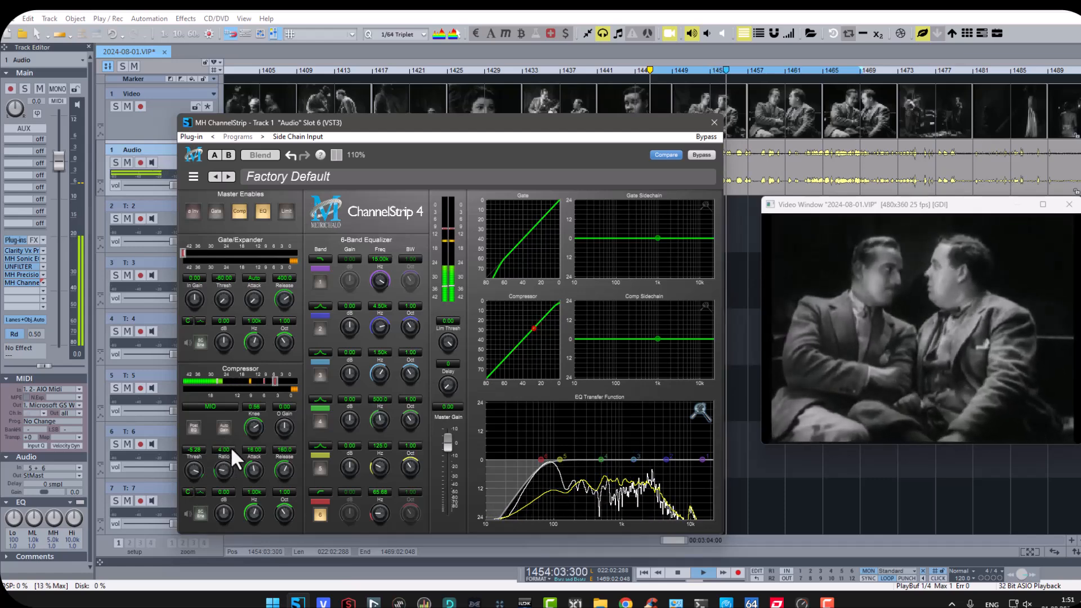
# Step: Set the compressor's attack to about 12.93 ms, release to about 68 ms, threshold to about -16.60 dB and knee to about -0.01
pyautogui.moveTo(251, 465); pyautogui.dragTo(282, 475)
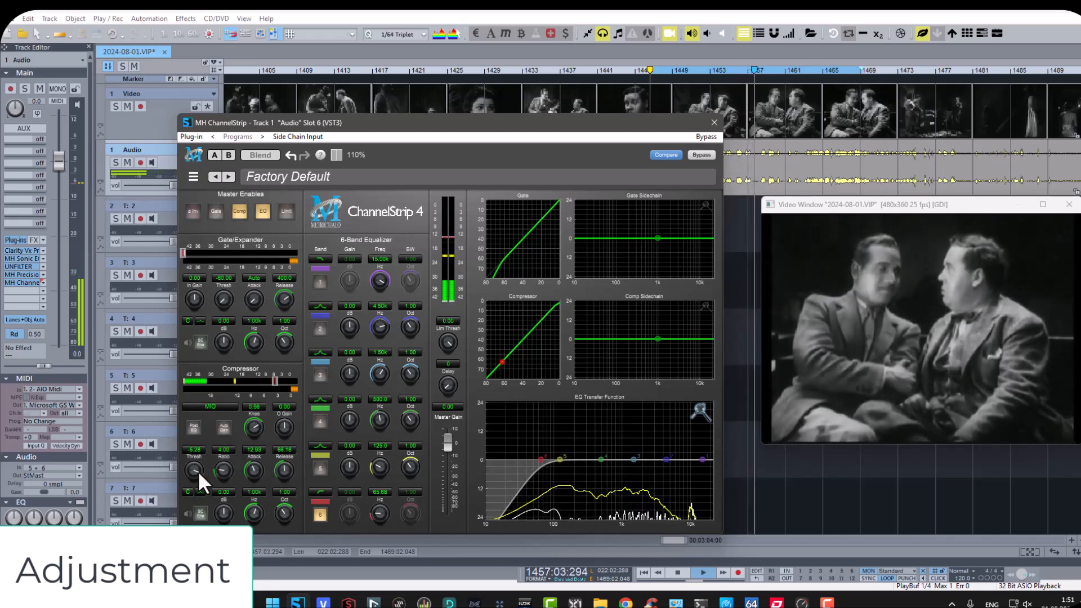
pyautogui.moveTo(196, 473); pyautogui.dragTo(208, 509)
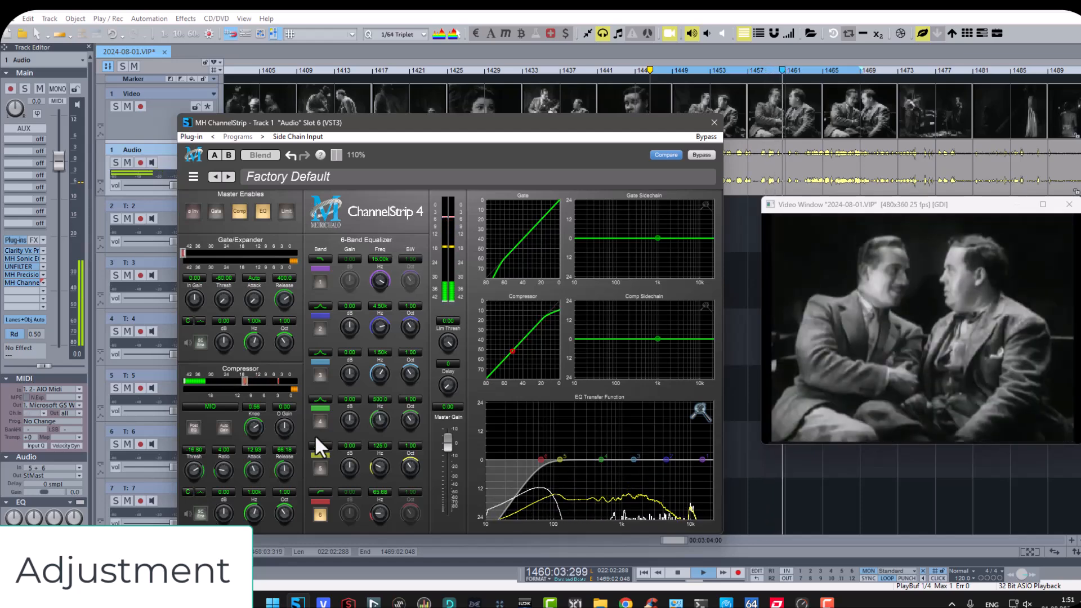
pyautogui.moveTo(256, 425); pyautogui.dragTo(261, 472)
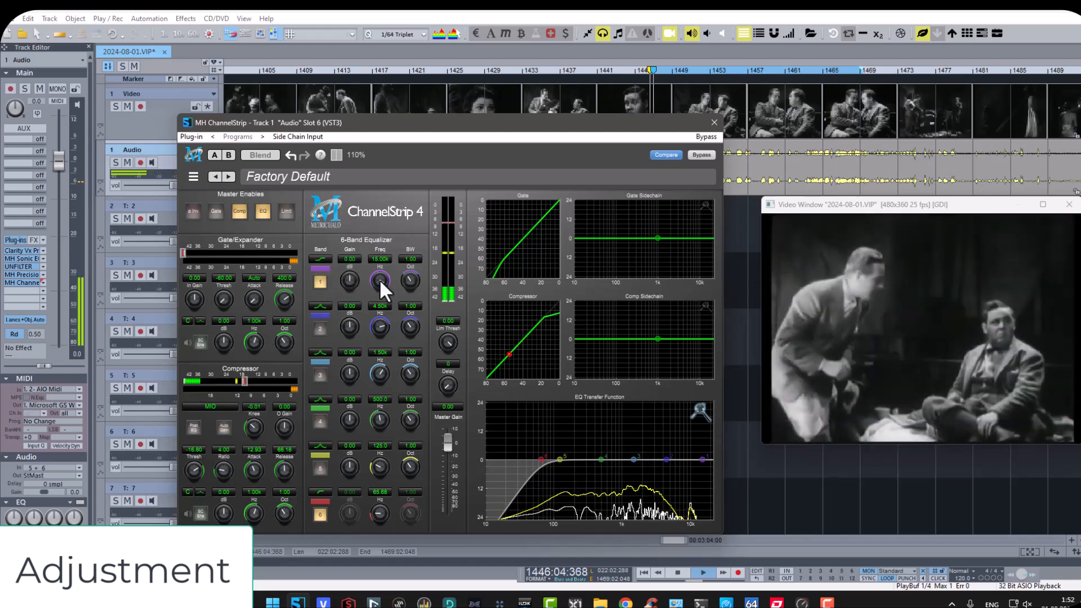
# Step: Set EQ band 1 to a frequency of about 11.07 kHz and gain of about 0.19 dB, and widen its bandwidth
pyautogui.moveTo(380, 280); pyautogui.dragTo(355, 274)
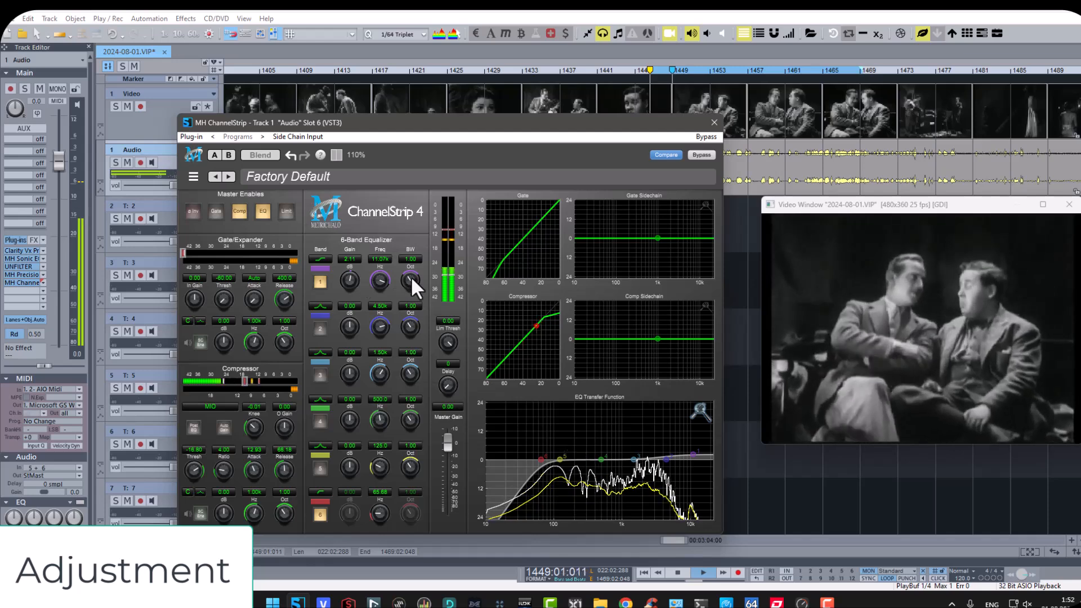
pyautogui.moveTo(412, 275); pyautogui.dragTo(433, 247)
pyautogui.moveTo(352, 279); pyautogui.dragTo(350, 282)
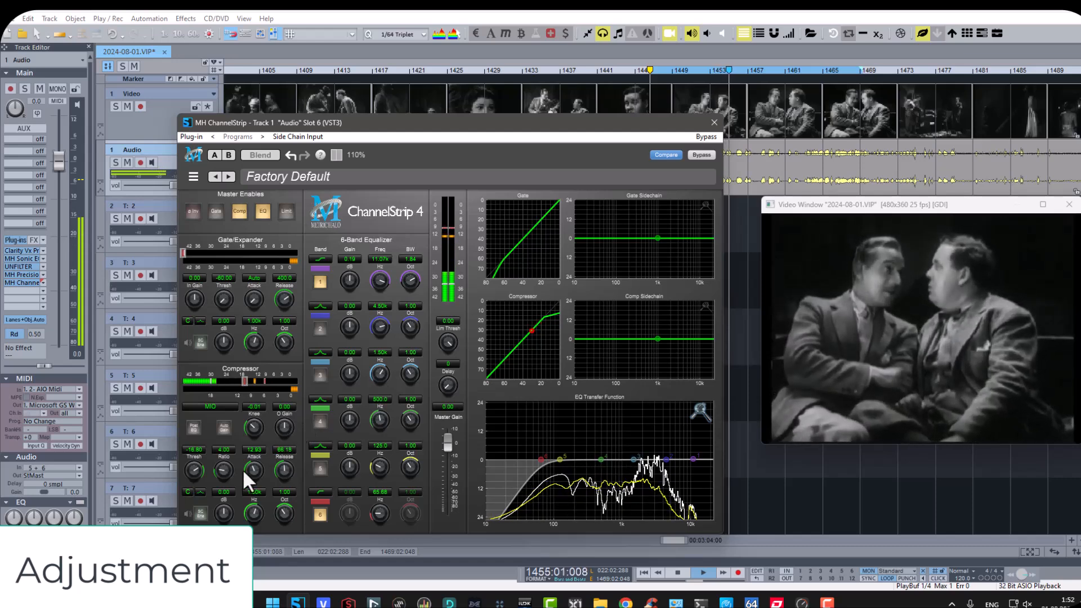
# Step: Set the compressor's attack to about 10.71 ms and threshold to about -17.50 dB, and EQ band 6's frequency to about 69.41 Hz
pyautogui.moveTo(254, 466); pyautogui.dragTo(254, 470)
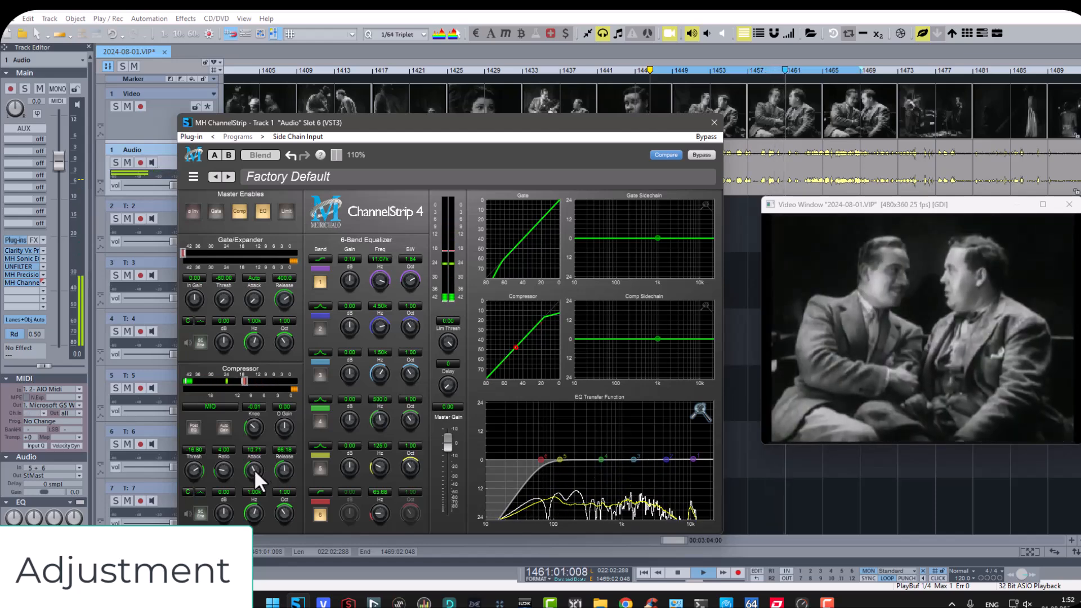
pyautogui.moveTo(192, 464); pyautogui.dragTo(201, 473)
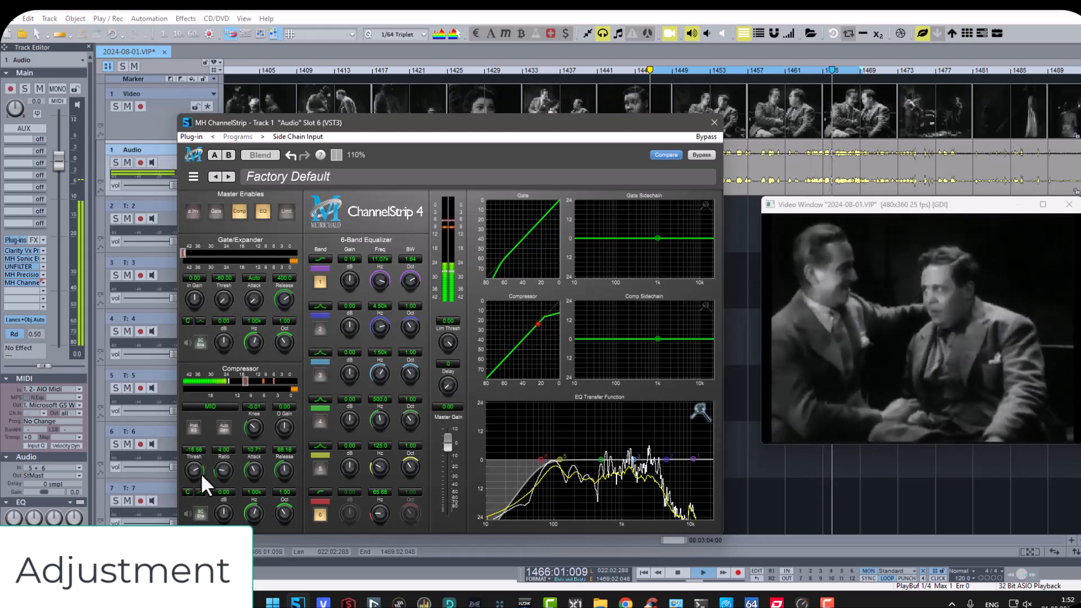
pyautogui.moveTo(372, 511); pyautogui.dragTo(370, 510)
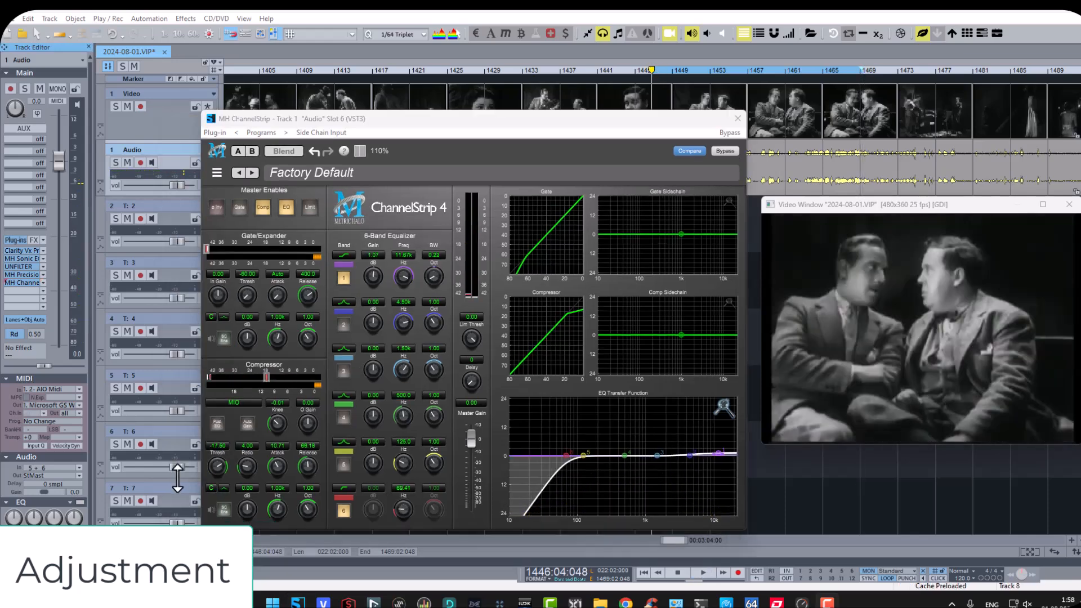
# Step: Play the passage, enable the ChannelStrip gate, set its threshold to about -24.88 dB and adjust its release
pyautogui.click(702, 573)
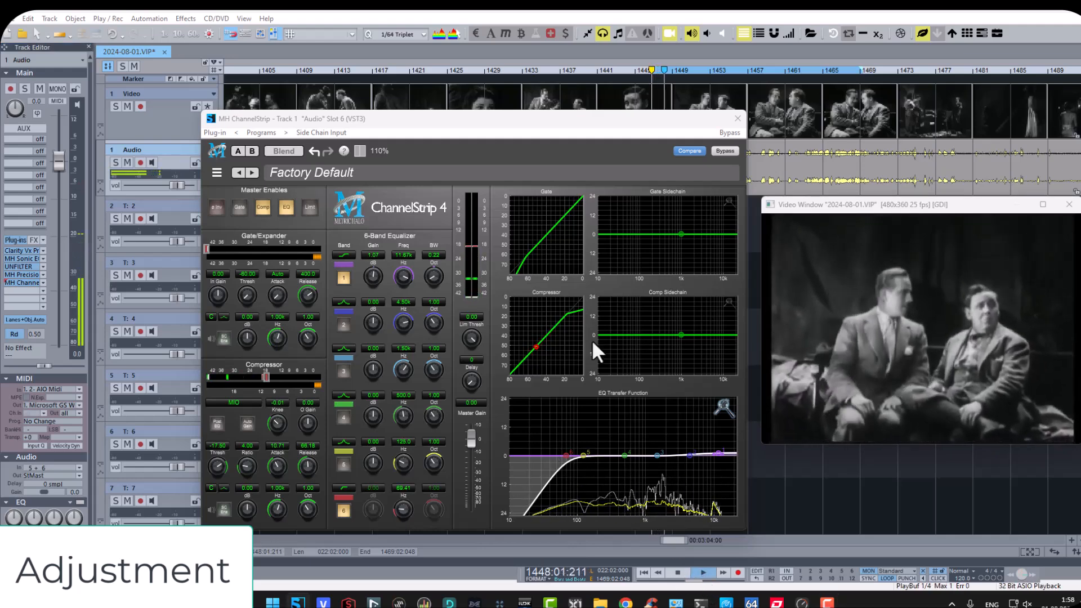
pyautogui.click(240, 207)
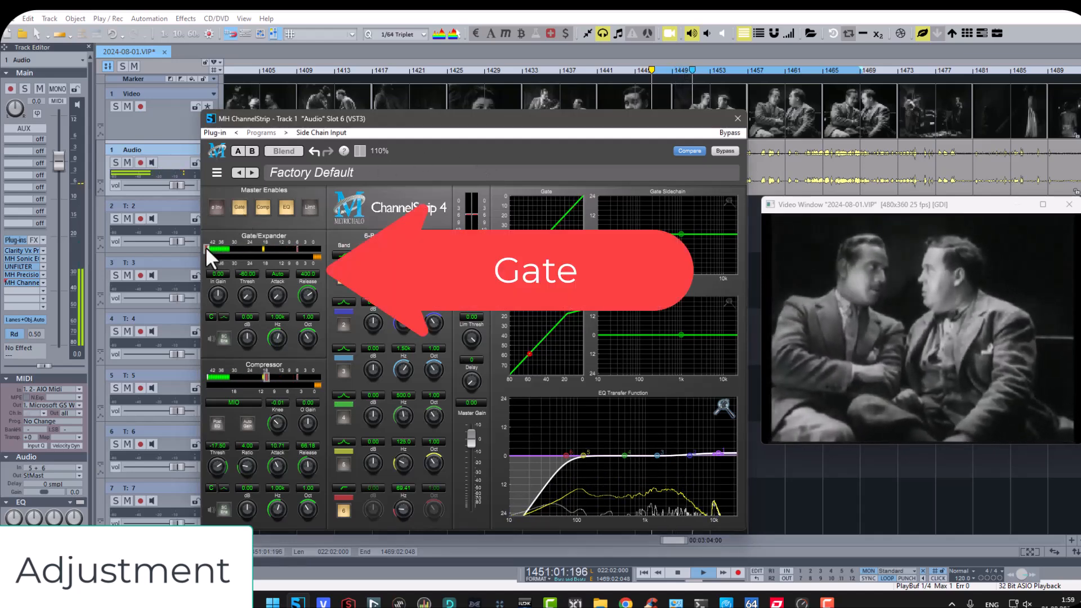
pyautogui.moveTo(206, 247)
pyautogui.mouseDown()
pyautogui.moveTo(296, 248)
pyautogui.moveTo(247, 244)
pyautogui.mouseUp()
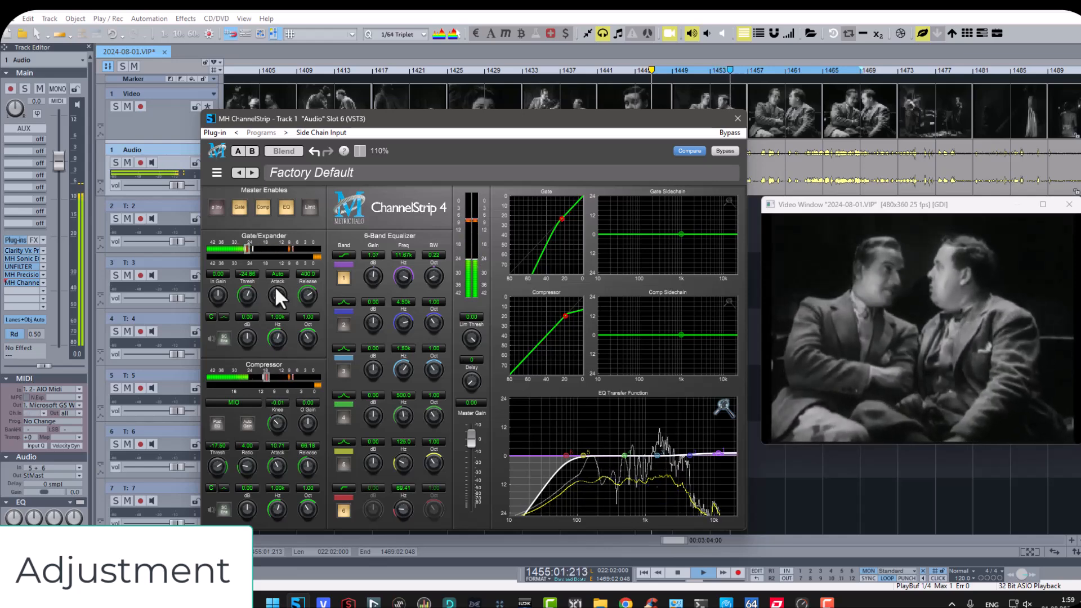
pyautogui.moveTo(310, 291); pyautogui.dragTo(306, 308)
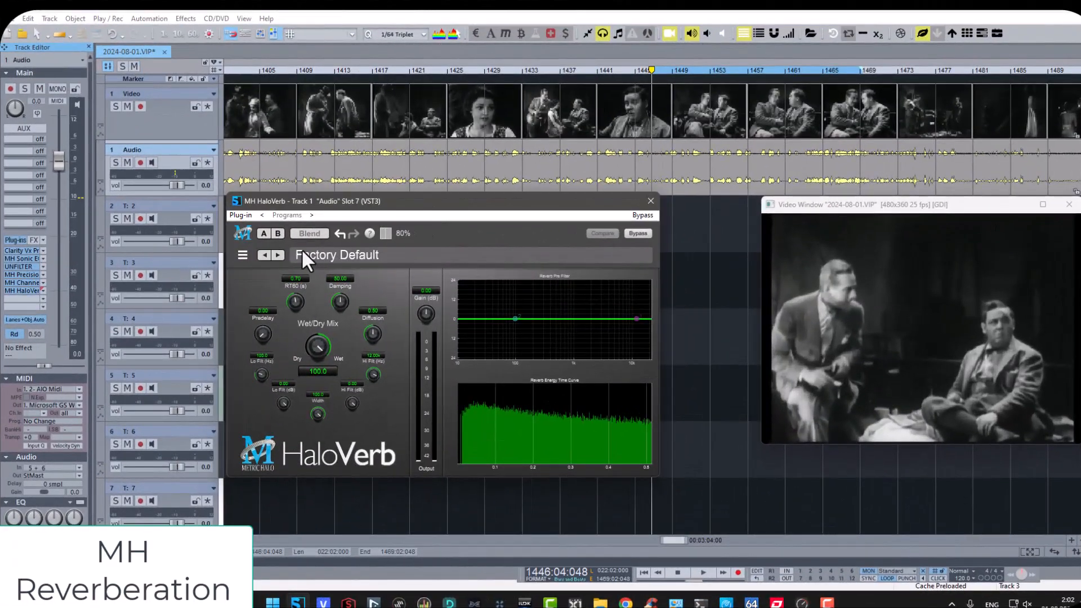
# Step: Load the Small Dark Room preset from the Mixed factory presets in MH HaloVerb
pyautogui.click(318, 255)
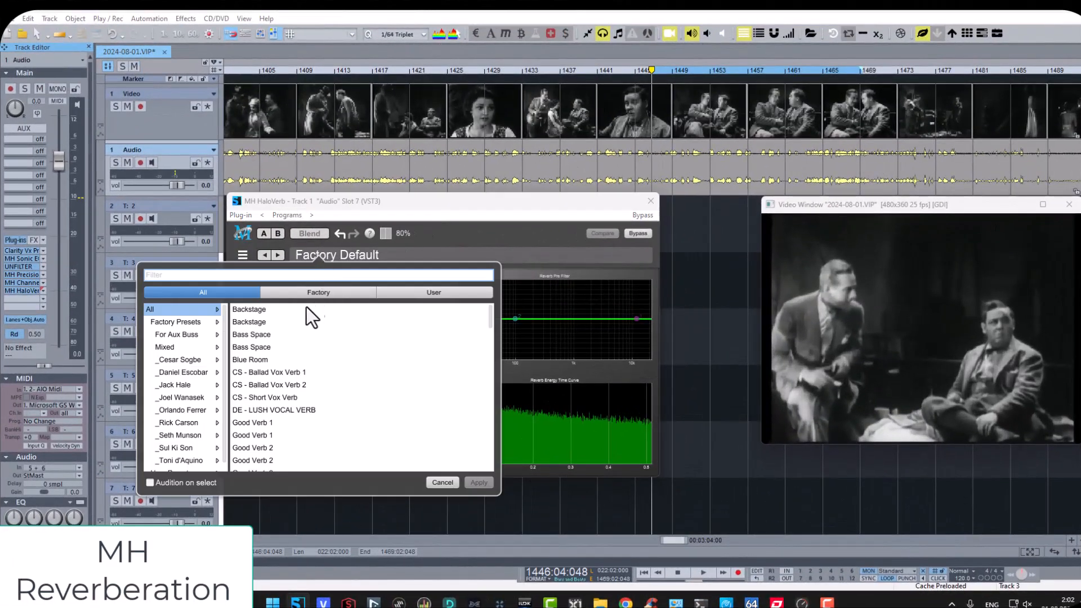
pyautogui.click(175, 343)
pyautogui.scroll(-3, 316, 377)
pyautogui.scroll(-2, 342, 397)
pyautogui.click(292, 402)
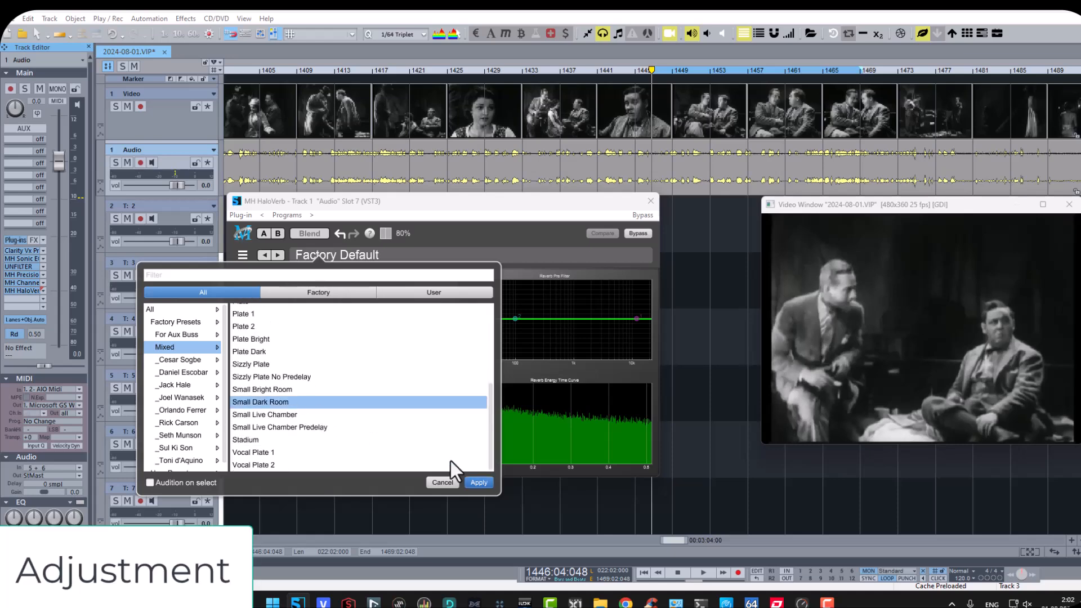
pyautogui.click(478, 483)
# Step: Set HaloVerb's wet/dry mix to about 22.80 and gain to about 0.84 dB while playing the passage, and close the plug-in
pyautogui.moveTo(320, 344); pyautogui.dragTo(294, 497)
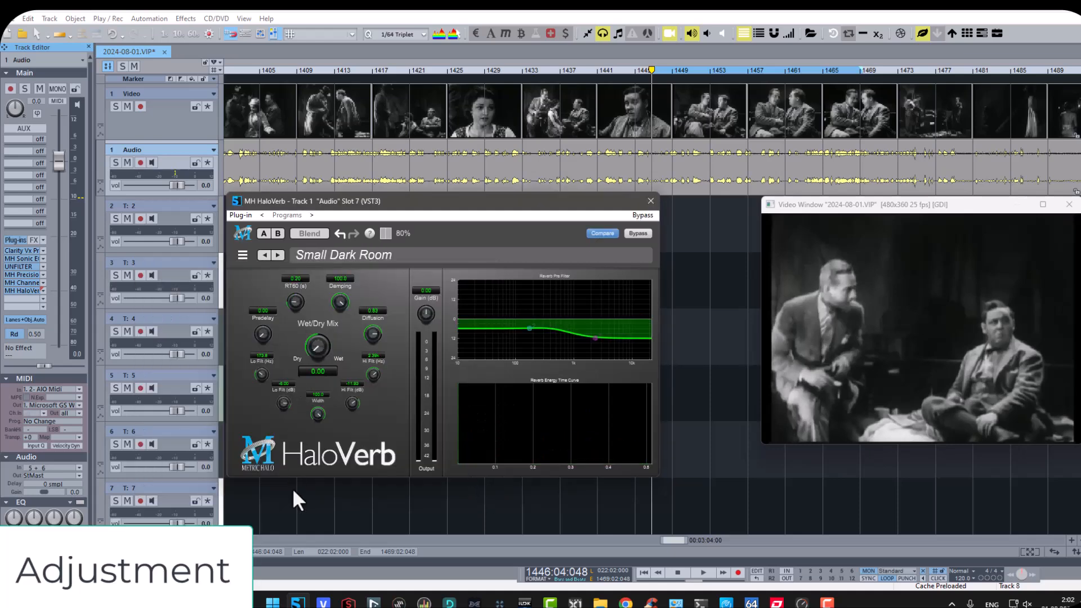
pyautogui.click(703, 574)
pyautogui.moveTo(307, 346); pyautogui.dragTo(322, 312)
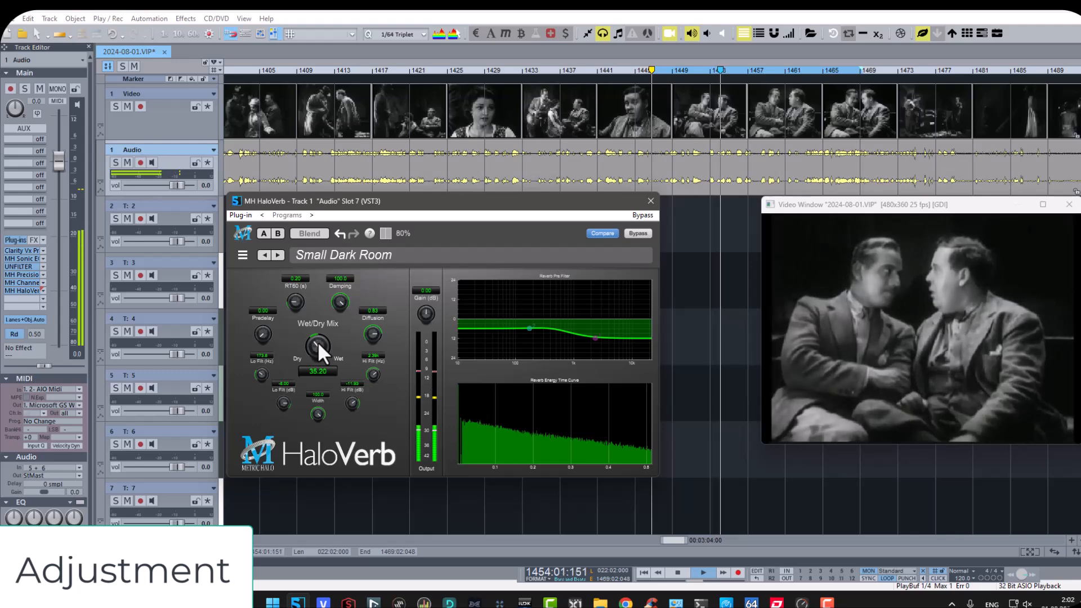
pyautogui.moveTo(319, 343); pyautogui.dragTo(316, 342)
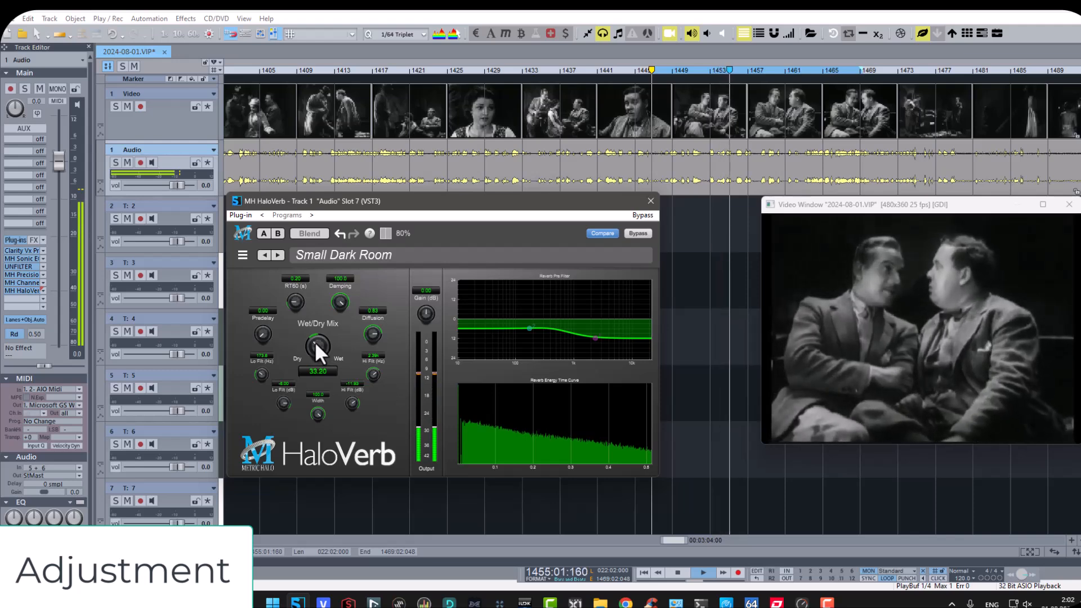
pyautogui.moveTo(426, 309); pyautogui.dragTo(431, 302)
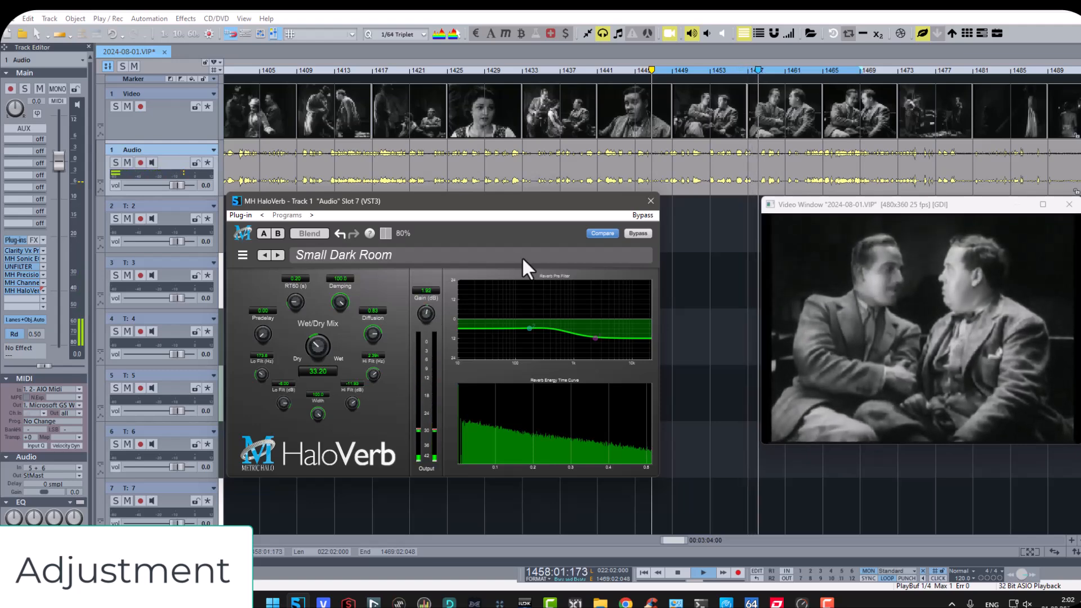
pyautogui.moveTo(323, 335); pyautogui.dragTo(313, 349)
pyautogui.moveTo(423, 309); pyautogui.dragTo(423, 309)
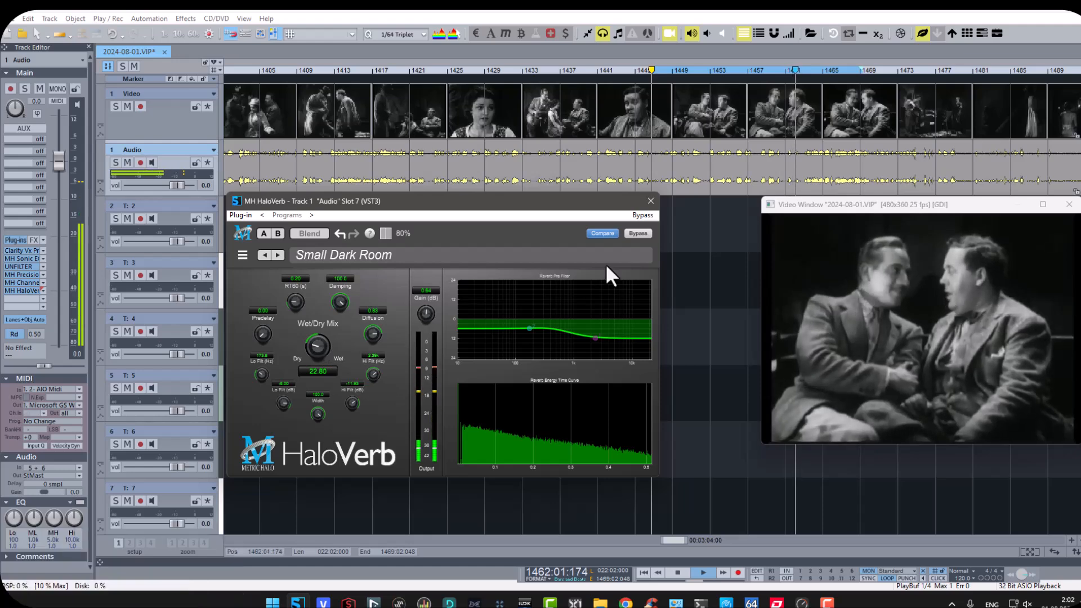
pyautogui.press('space')
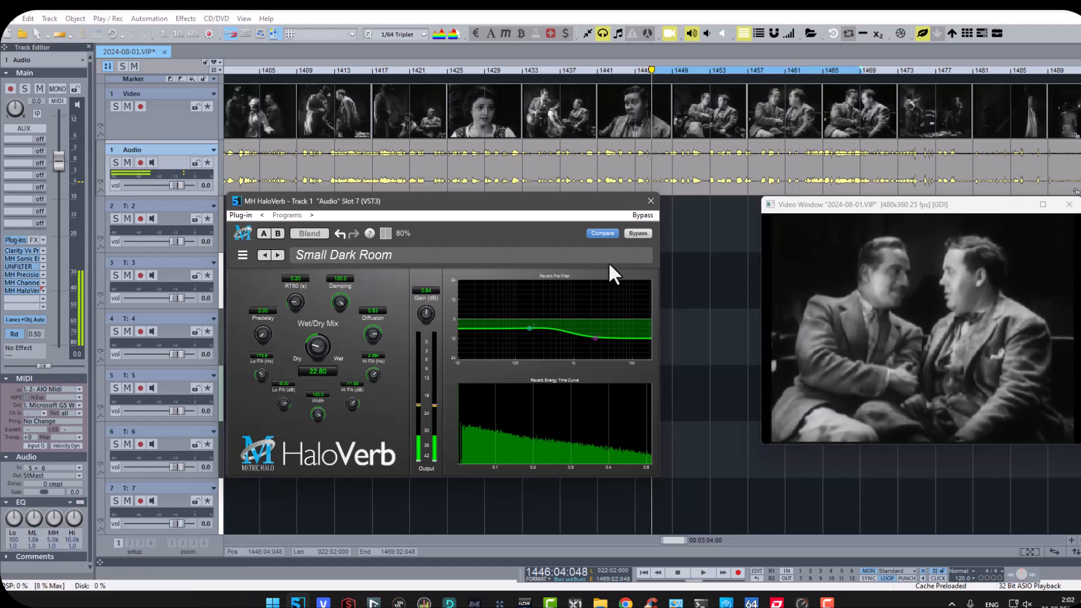
pyautogui.click(654, 204)
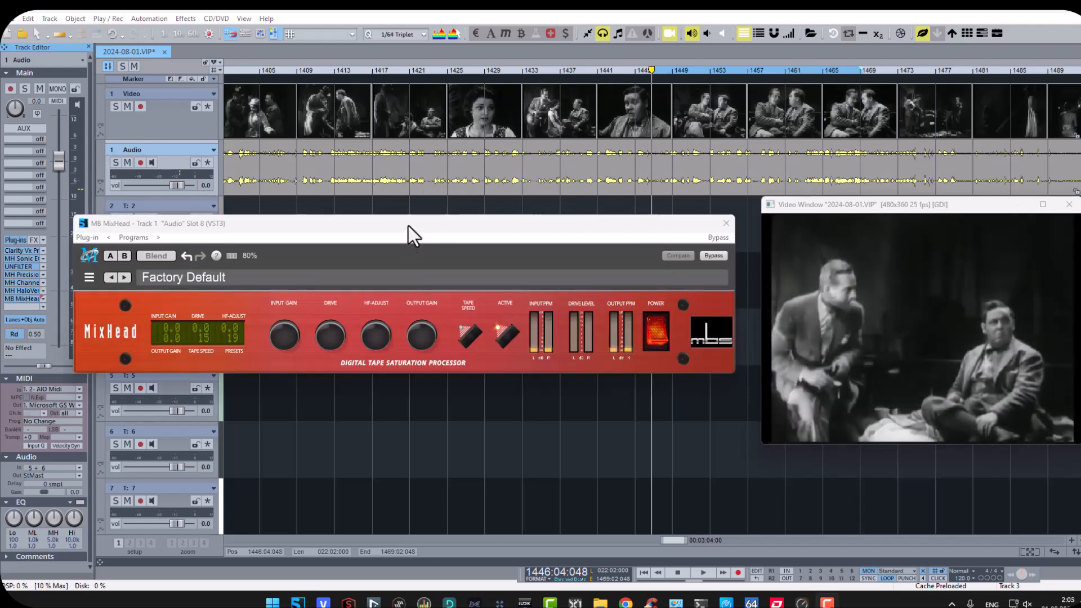
# Step: Load the factory preset AP - Vocal Dirty Thirty in MB MixHead
pyautogui.moveTo(411, 230); pyautogui.dragTo(420, 231)
pyautogui.click(194, 282)
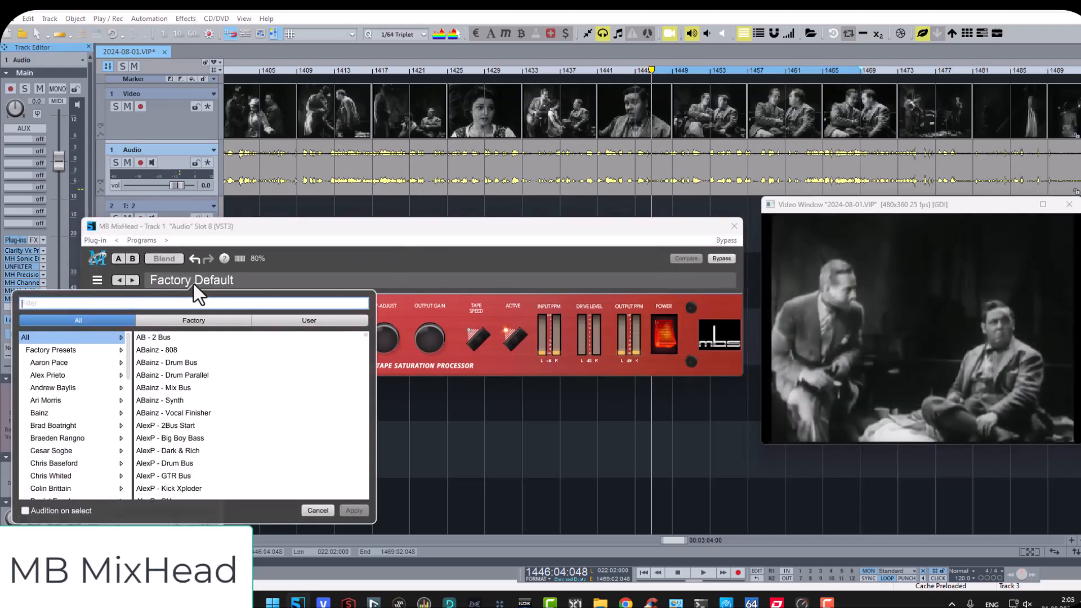
pyautogui.click(69, 363)
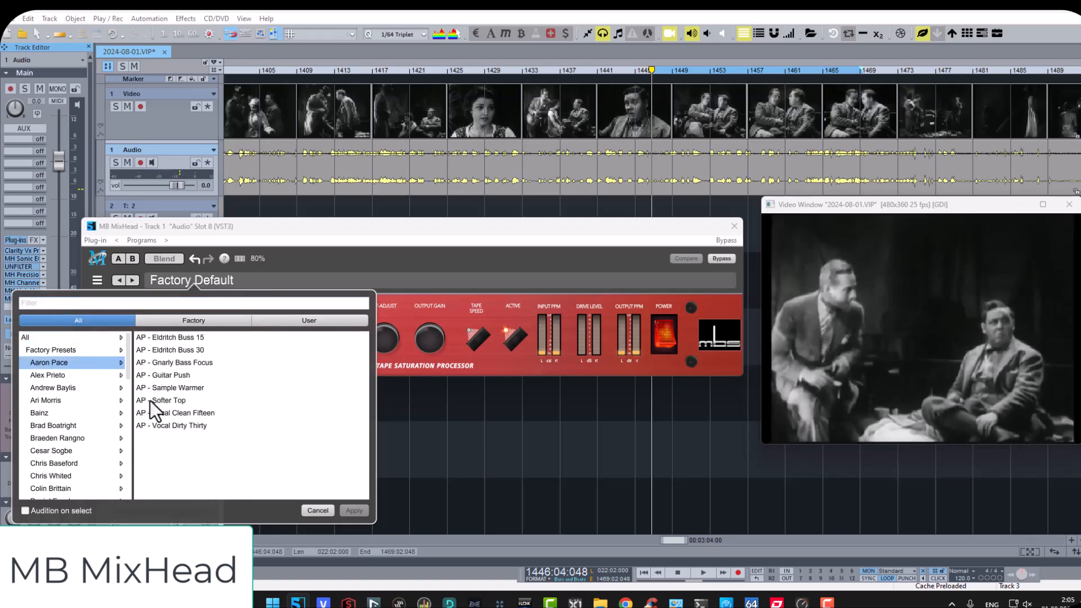
pyautogui.click(168, 426)
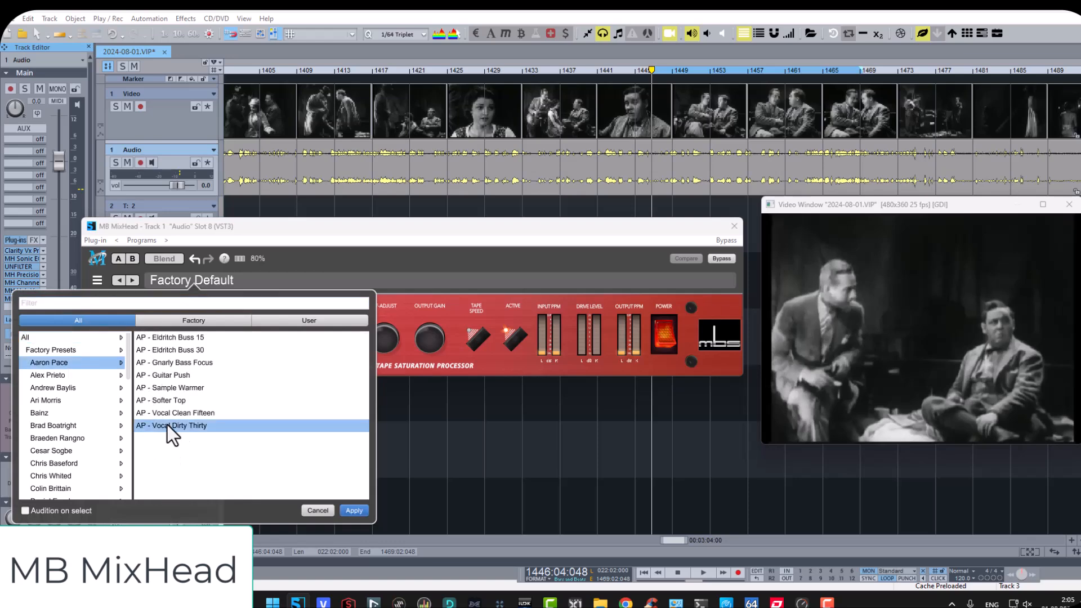
pyautogui.click(353, 510)
# Step: Play the passage through MixHead and set its drive to 2.2 and HF-adjust to 2.1
pyautogui.click(702, 572)
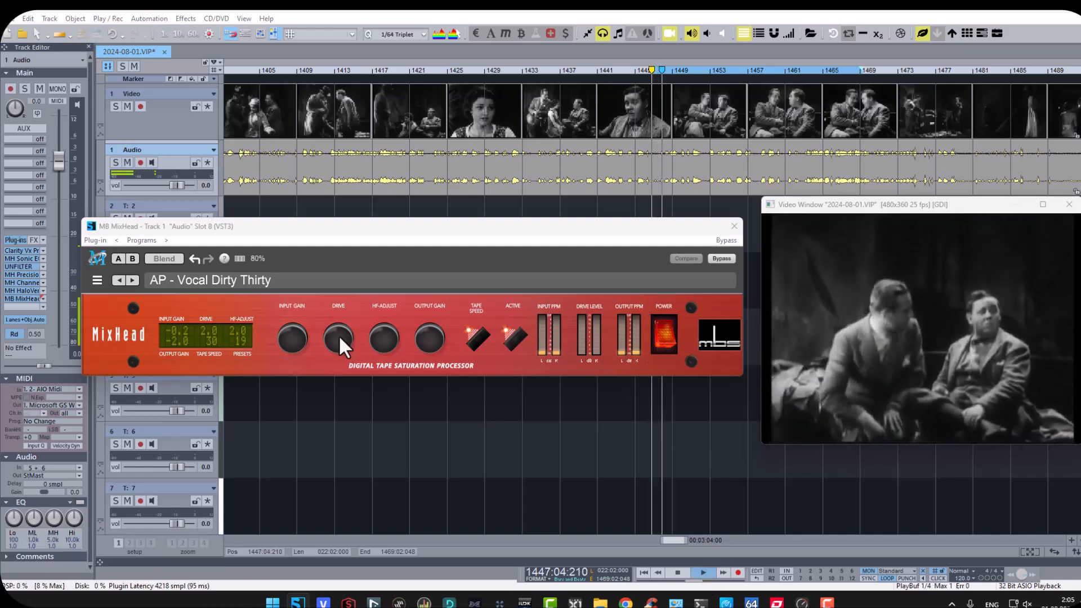
pyautogui.moveTo(339, 335); pyautogui.dragTo(340, 333)
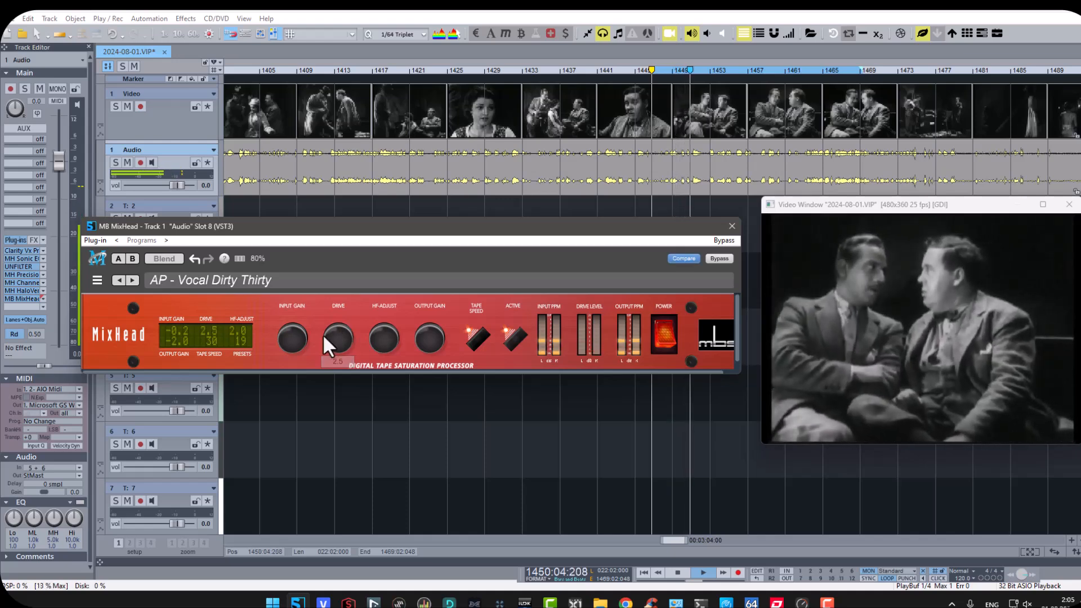
pyautogui.moveTo(384, 335)
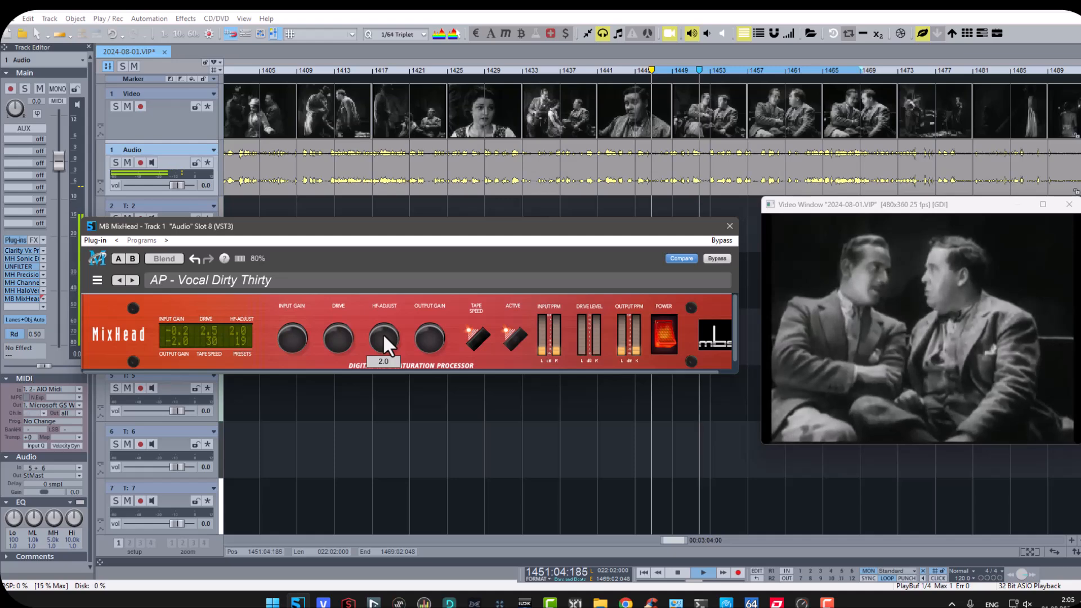
pyautogui.moveTo(382, 334); pyautogui.dragTo(383, 332)
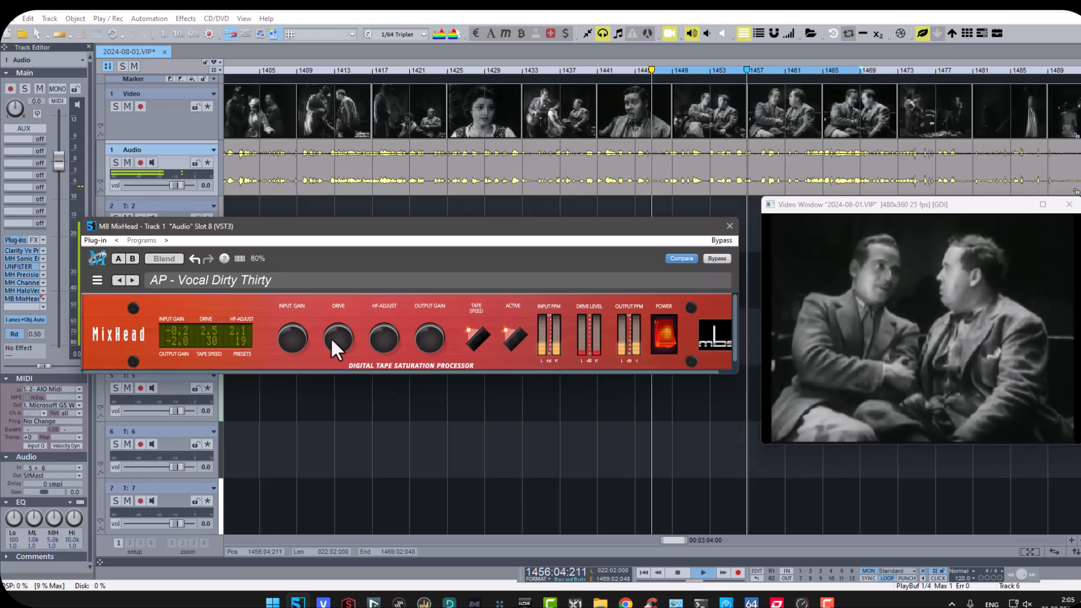
pyautogui.moveTo(342, 331)
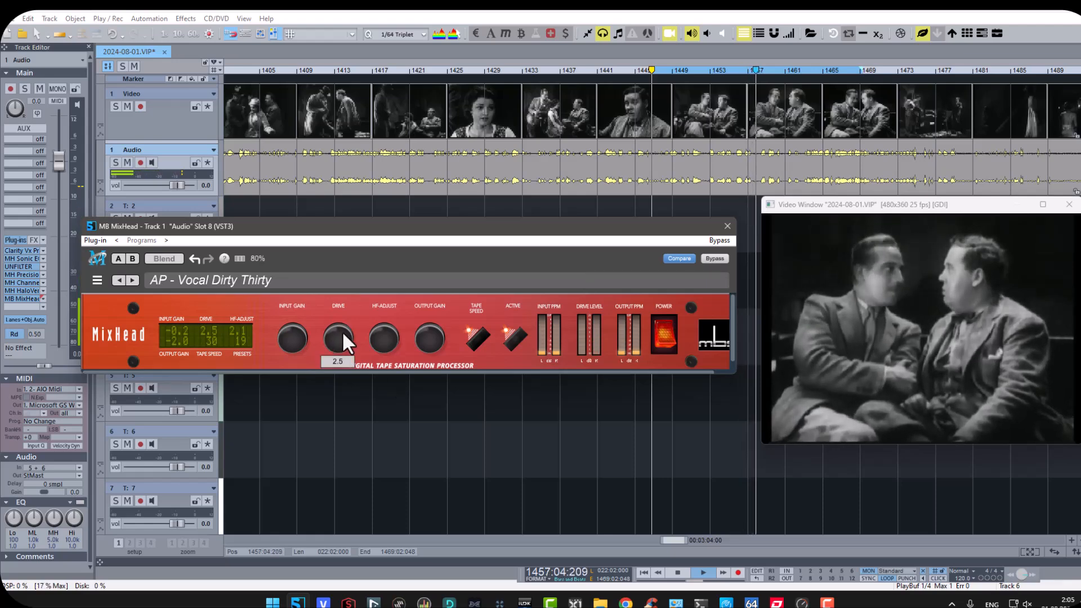
pyautogui.moveTo(342, 331); pyautogui.dragTo(343, 332)
pyautogui.moveTo(654, 226); pyautogui.dragTo(646, 233)
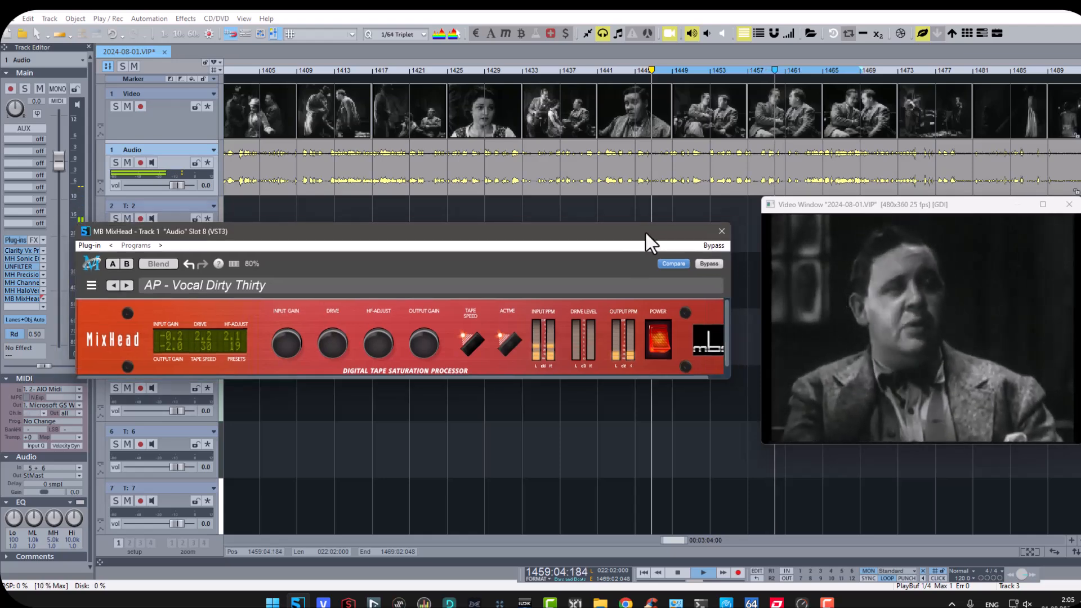